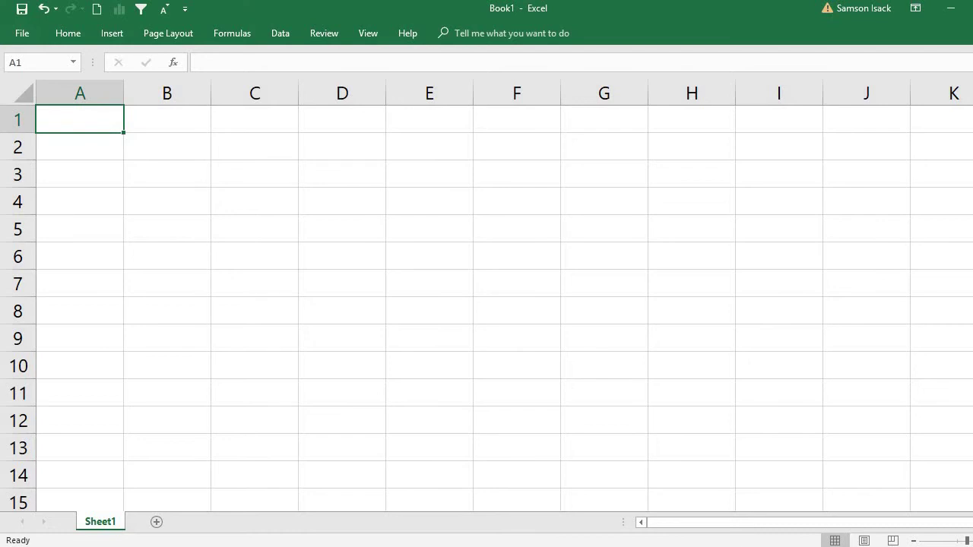
# Switch to File Explorer and view the contents of space_delimited.txt in the DataFiles folder, then return to the workbook.
pyautogui.hotkey('alt', 'Tab')
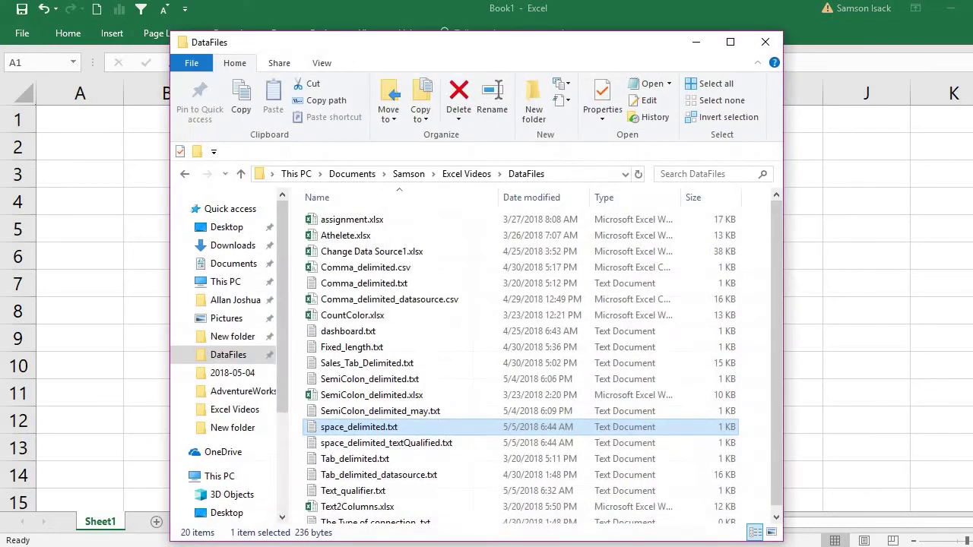
pyautogui.doubleClick(380, 428)
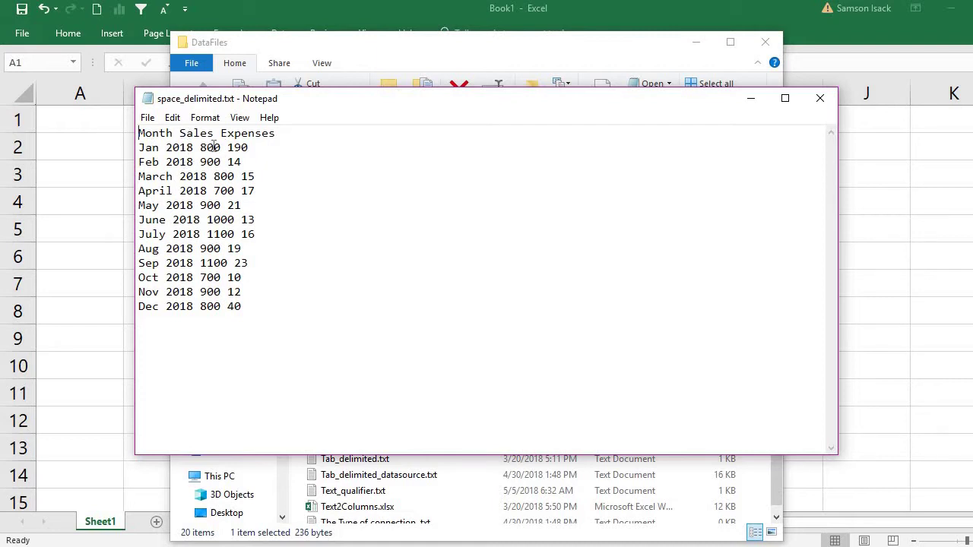
pyautogui.click(752, 100)
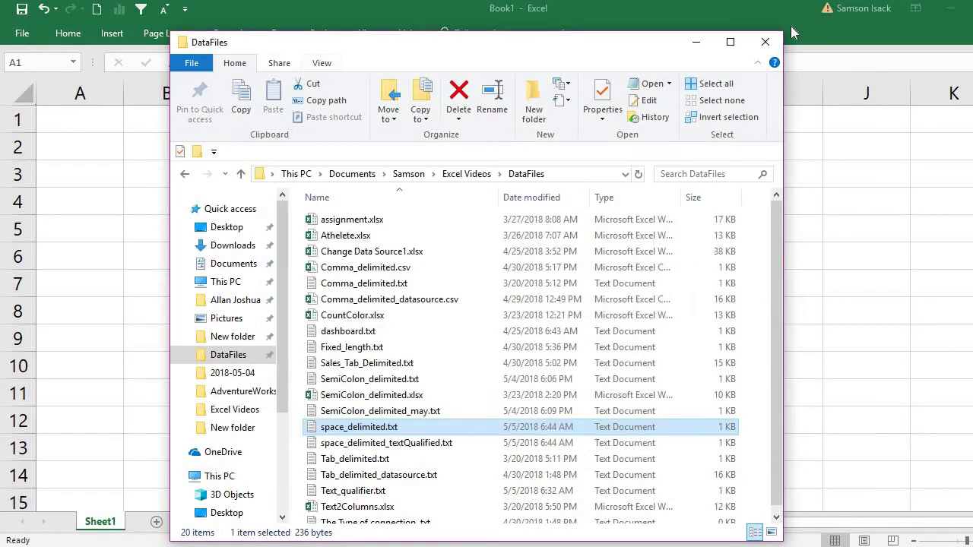
pyautogui.click(695, 41)
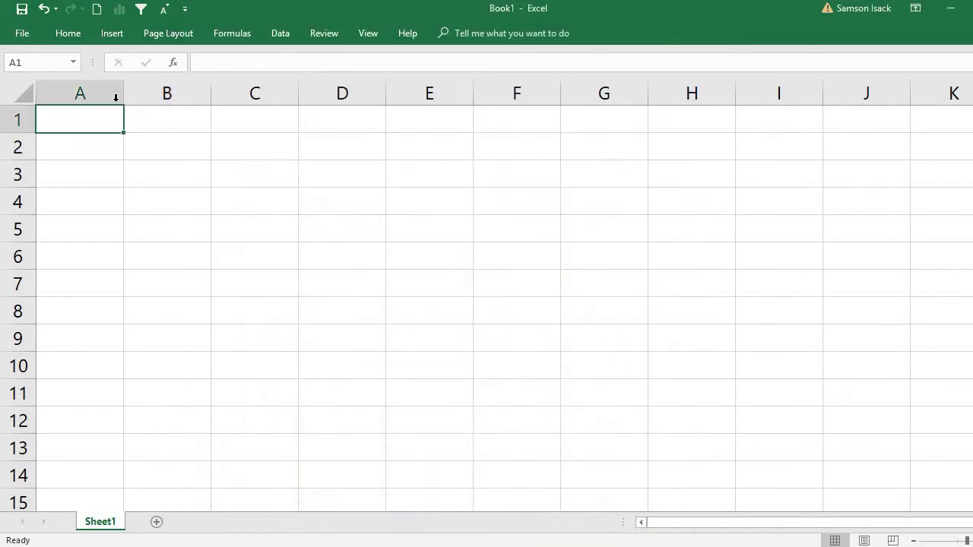
pyautogui.click(114, 32)
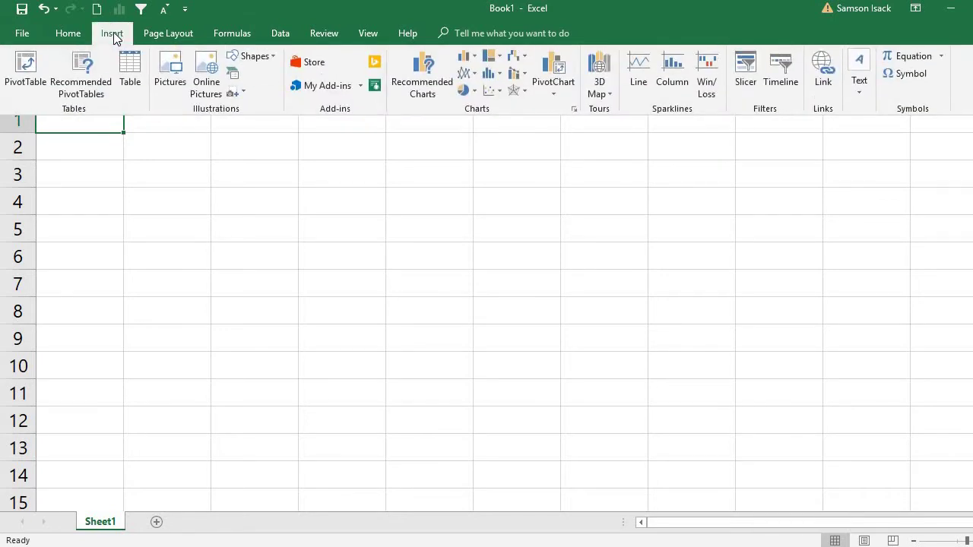
pyautogui.click(31, 73)
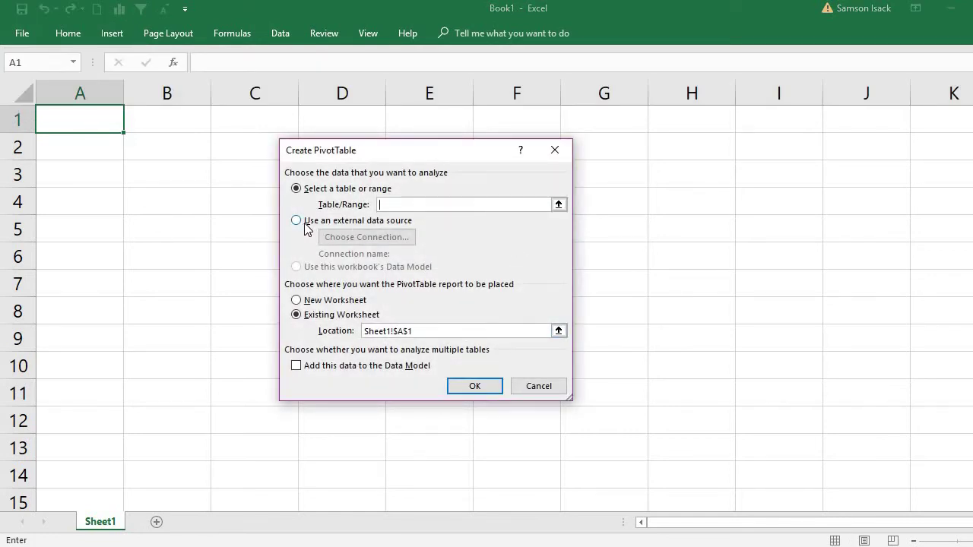
pyautogui.click(401, 222)
pyautogui.click(360, 239)
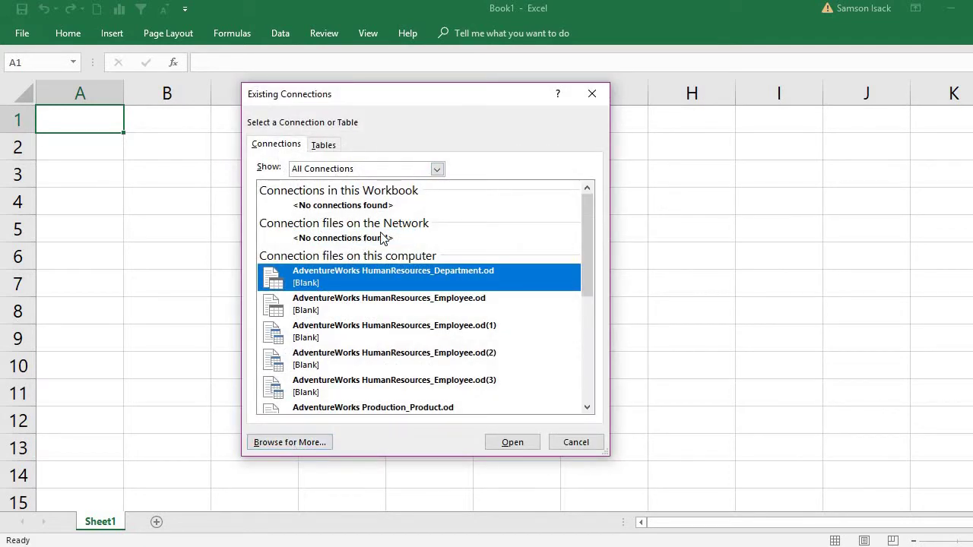
pyautogui.click(301, 442)
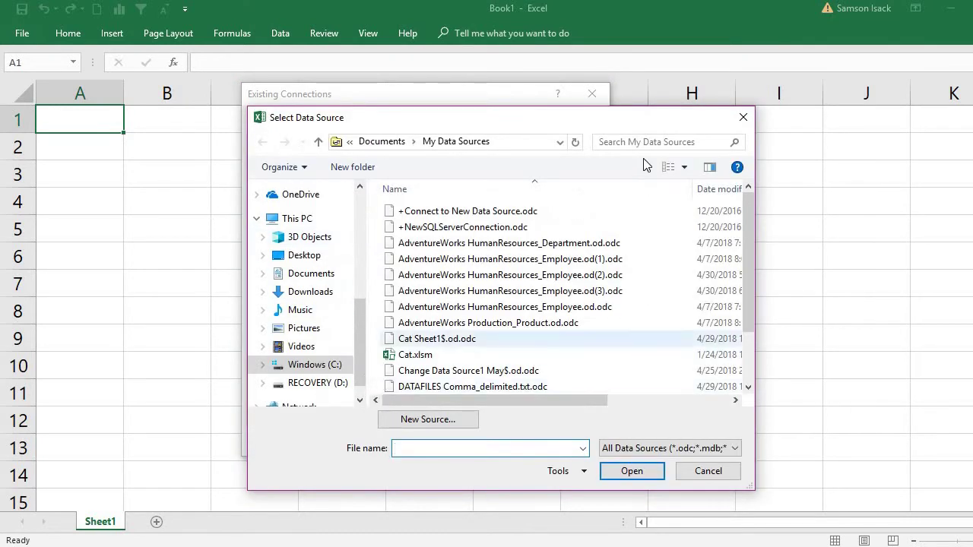
pyautogui.click(749, 121)
pyautogui.click(592, 94)
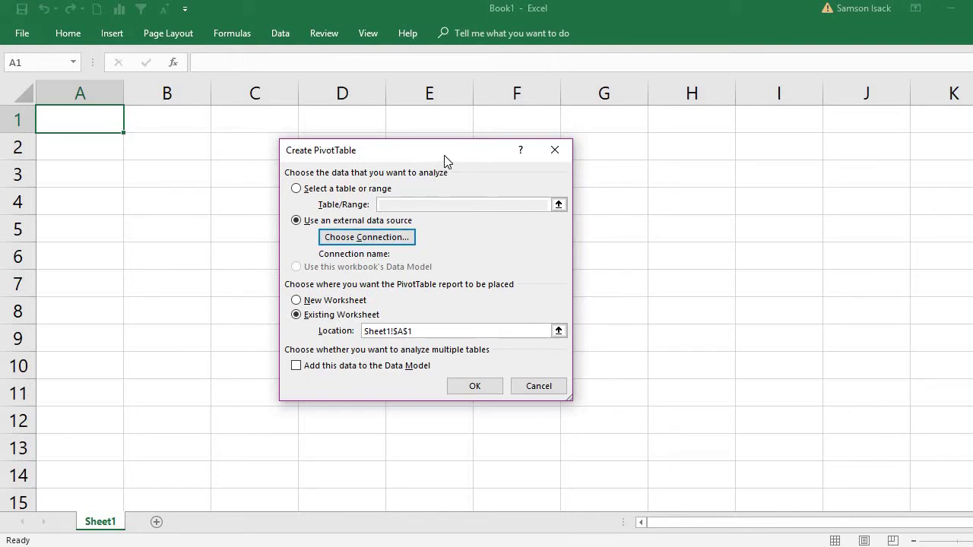
pyautogui.click(555, 150)
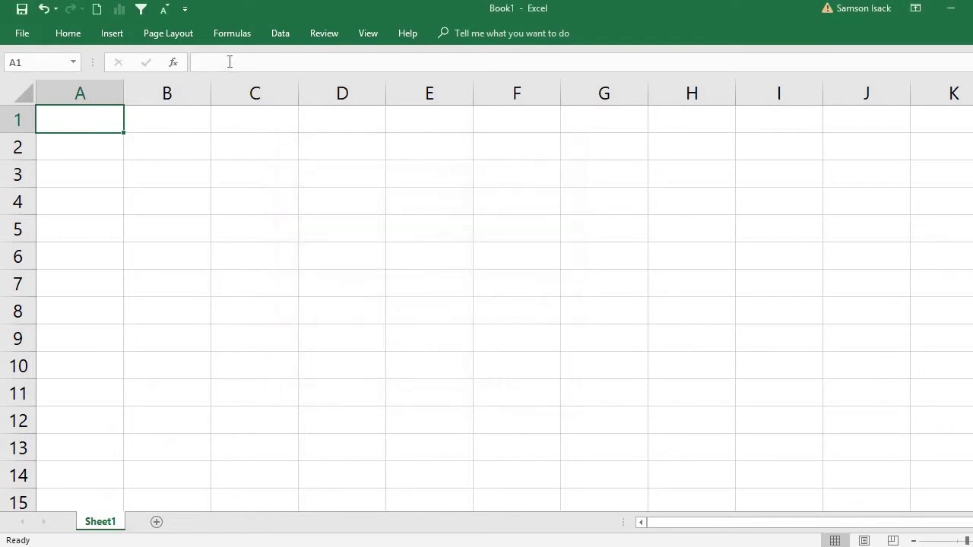
# Start a text import of space_delimited.txt into the workbook as delimited data with headers.
pyautogui.click(283, 35)
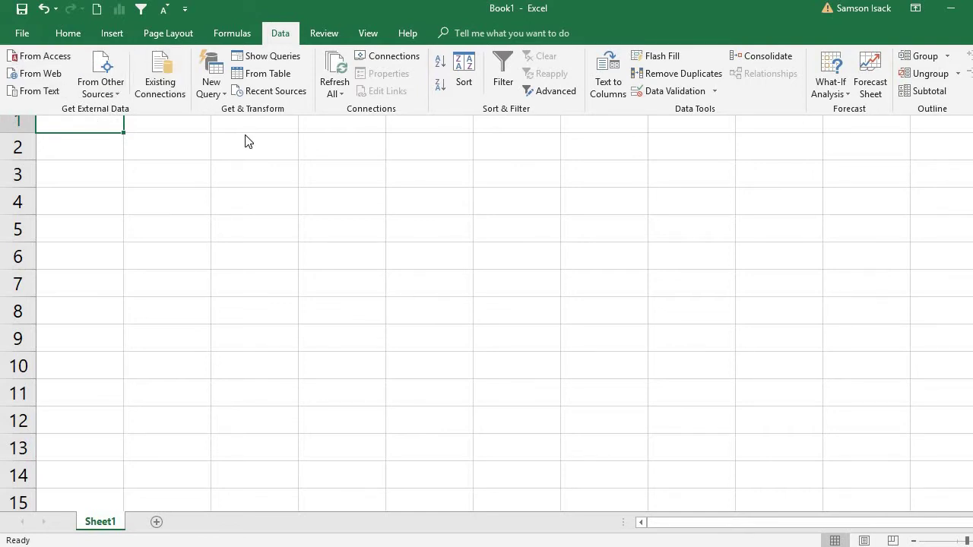
pyautogui.click(35, 92)
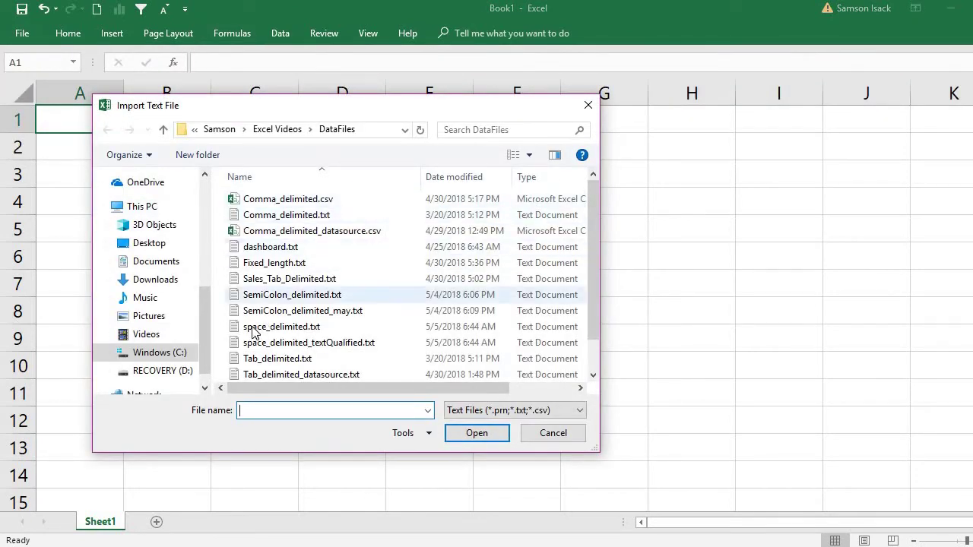
pyautogui.doubleClick(301, 327)
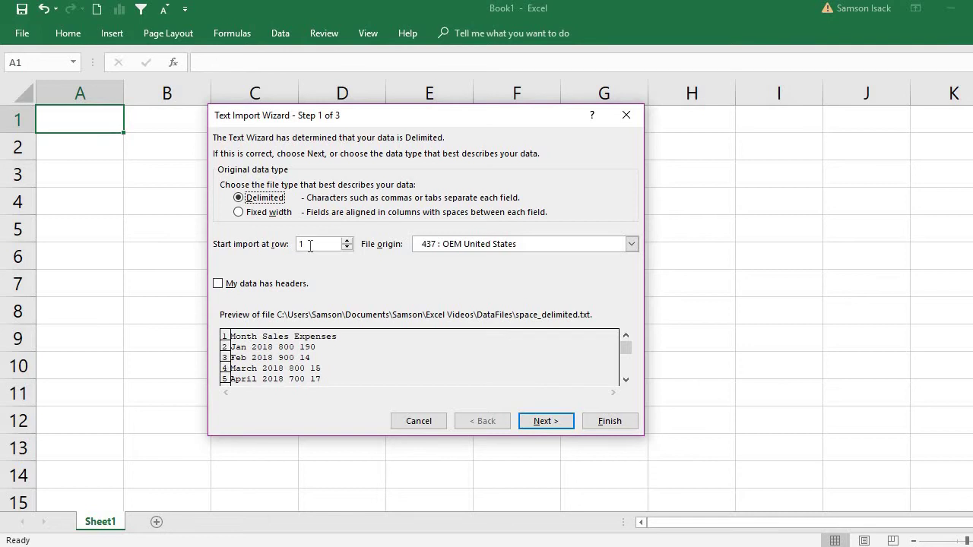
pyautogui.moveTo(310, 247); pyautogui.dragTo(285, 244)
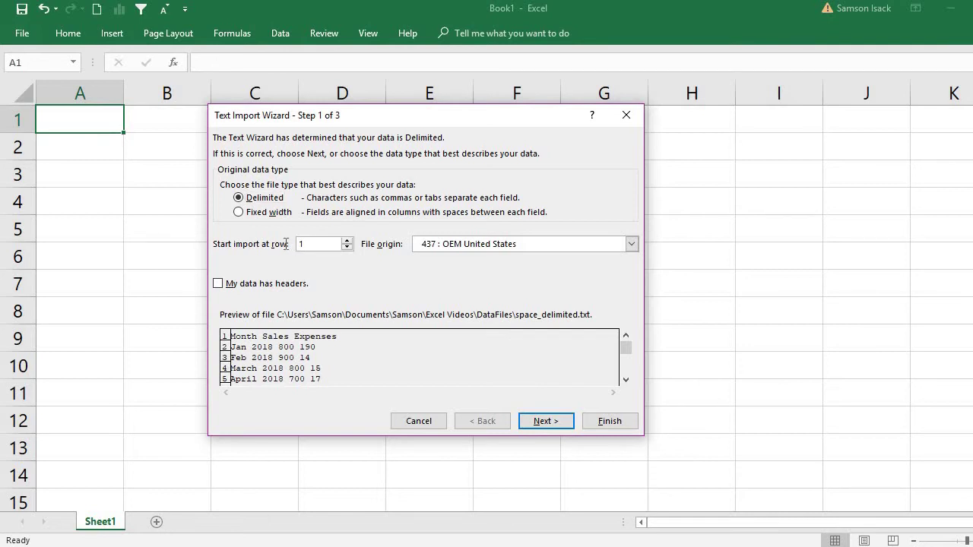
pyautogui.click(274, 287)
pyautogui.click(558, 425)
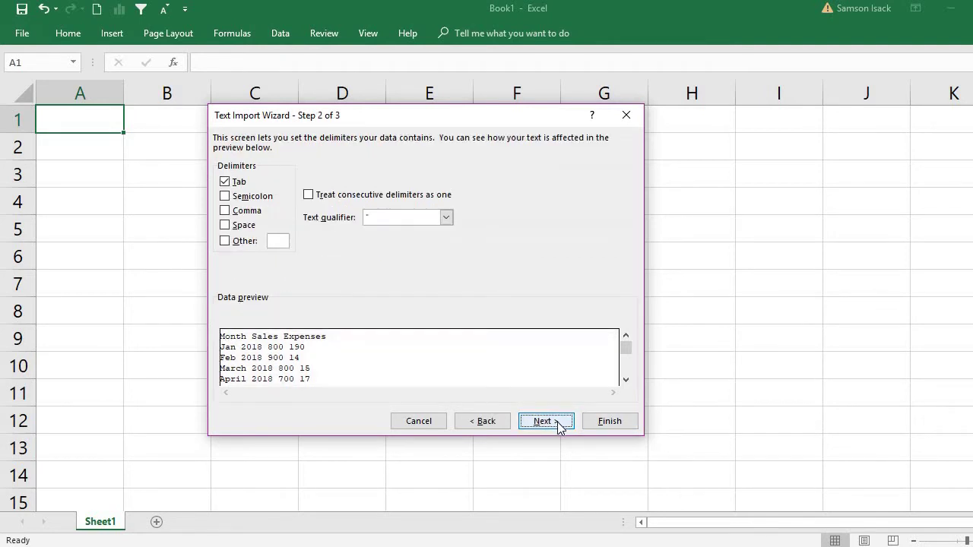
# Set Space instead of Tab as the delimiter for the import and check how the columns split in the preview.
pyautogui.click(238, 187)
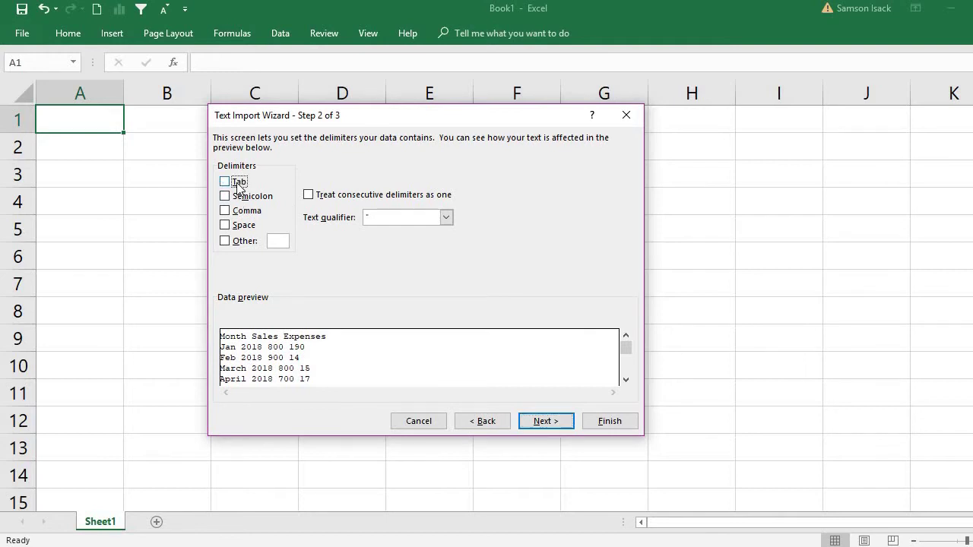
pyautogui.click(244, 229)
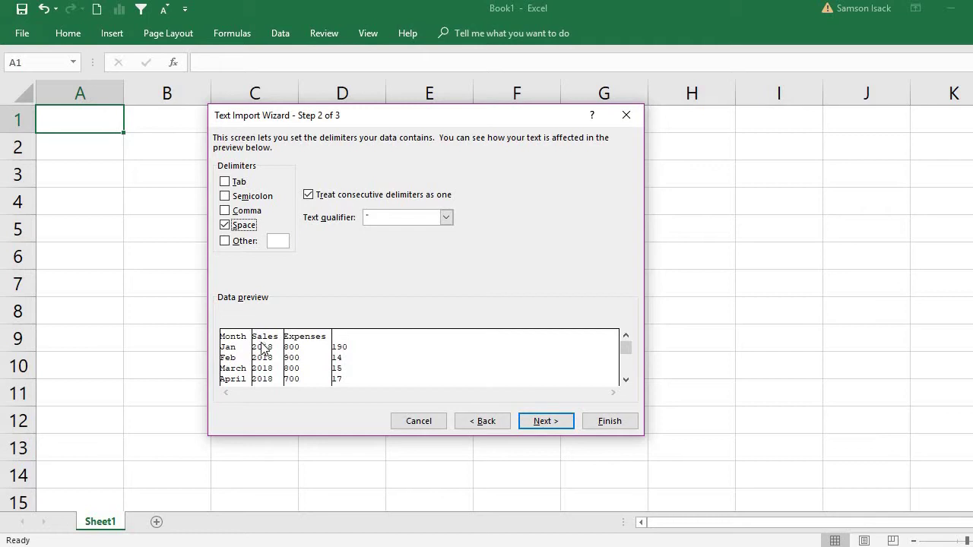
pyautogui.click(625, 380)
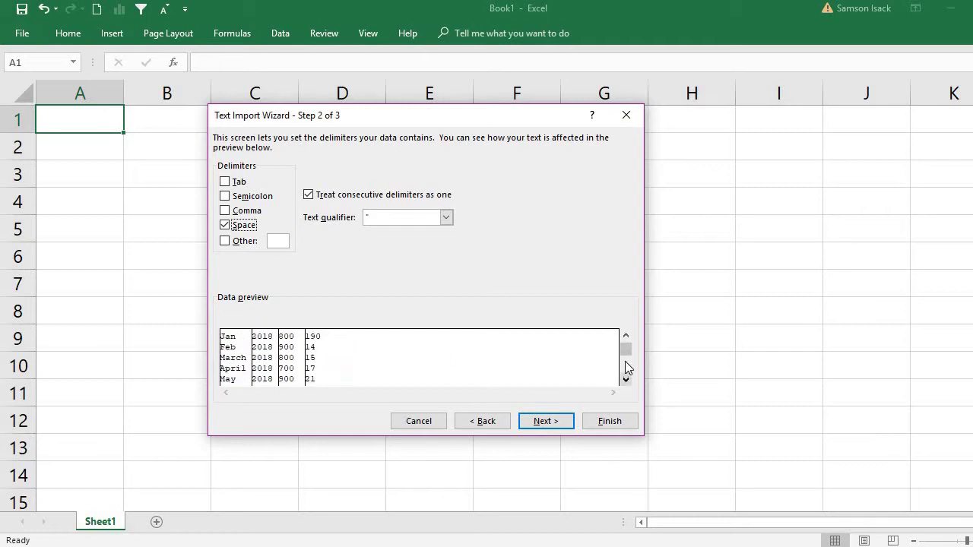
pyautogui.click(626, 335)
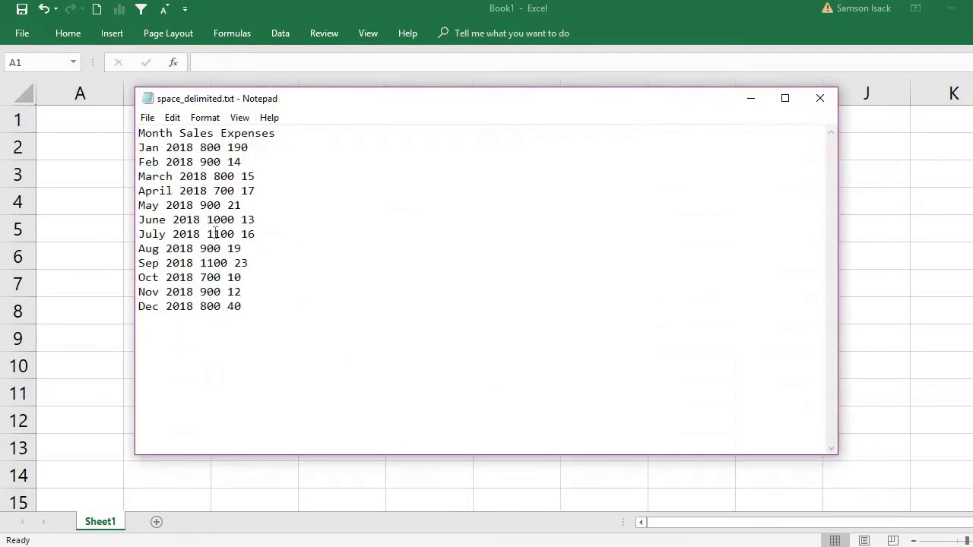
# Examine the spaces between month and year in the first rows of space_delimited.txt in Notepad.
pyautogui.moveTo(159, 148); pyautogui.dragTo(166, 148)
pyautogui.moveTo(159, 162); pyautogui.dragTo(167, 162)
pyautogui.hotkey('alt', 'Tab')
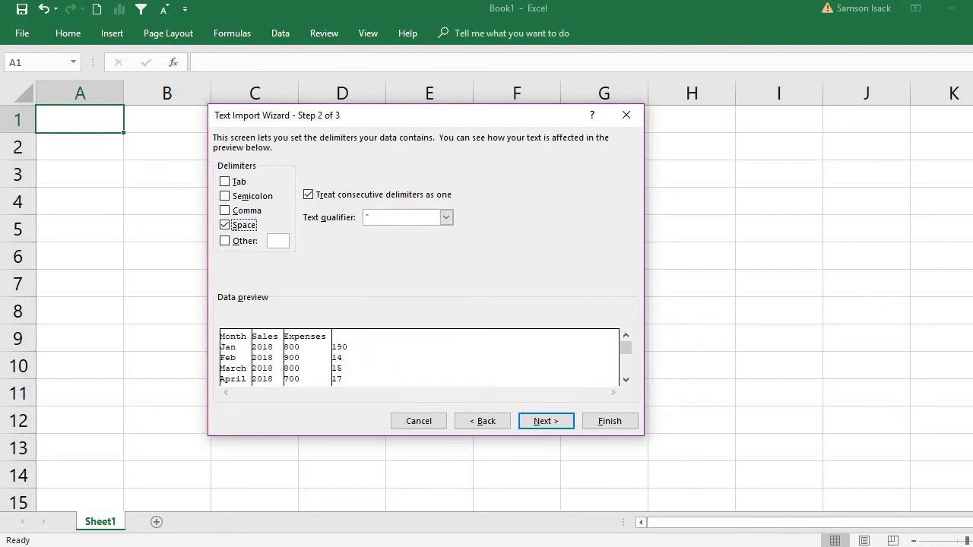
# Enclose Jan 2018 in double quotes in the first data row of space_delimited.txt in Notepad.
pyautogui.hotkey('alt', 'Tab')
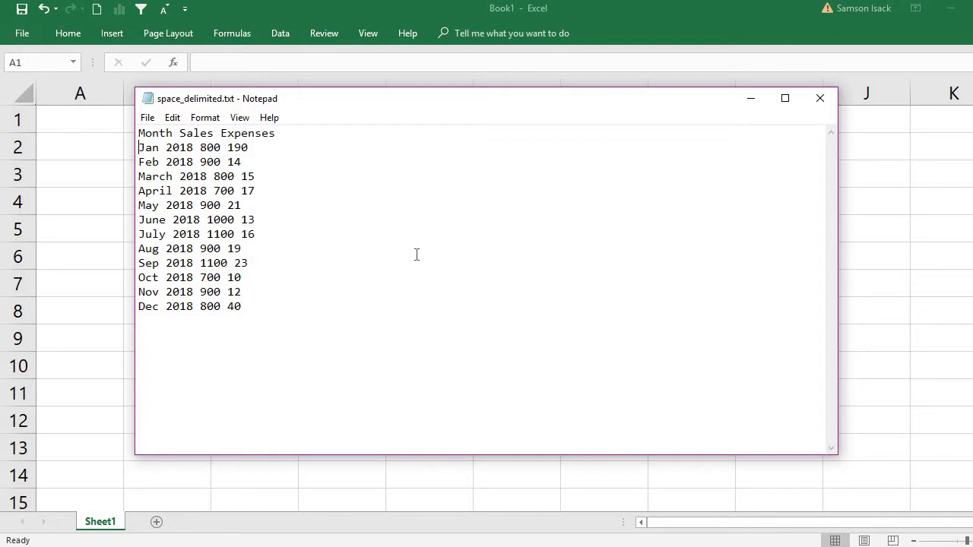
pyautogui.write('"')
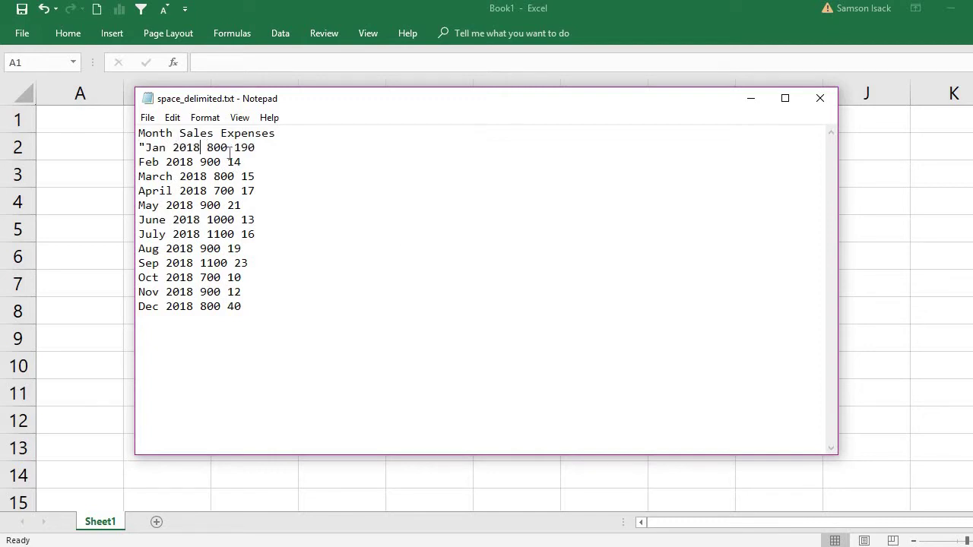
pyautogui.write('"')
pyautogui.doubleClick(171, 147)
# Open space_delimited_textQualified.txt from the DataFiles folder and examine the quoted month and year values.
pyautogui.hotkey('alt', 'Tab')
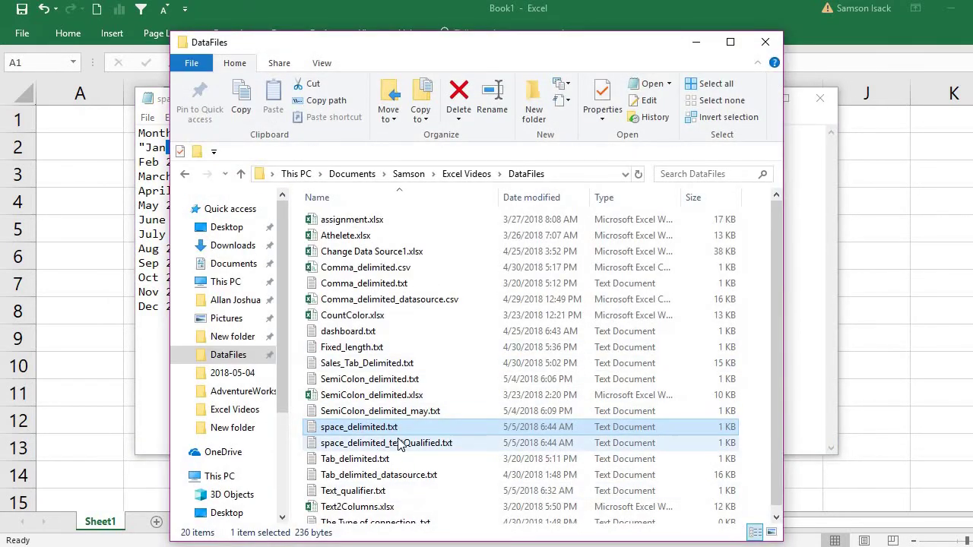
pyautogui.doubleClick(400, 444)
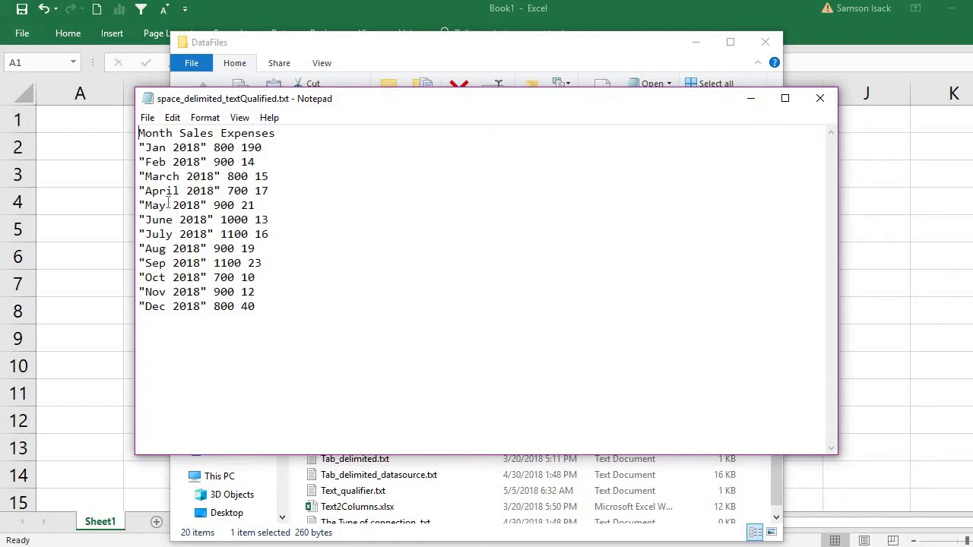
pyautogui.moveTo(207, 149); pyautogui.dragTo(121, 131)
pyautogui.click(187, 161)
pyautogui.moveTo(207, 148); pyautogui.dragTo(139, 148)
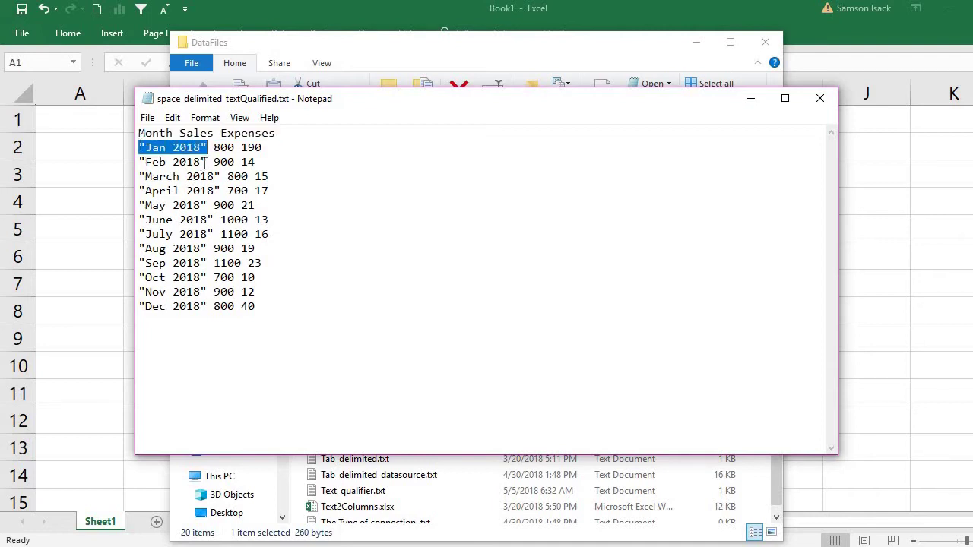
pyautogui.moveTo(204, 162); pyautogui.dragTo(124, 148)
pyautogui.click(183, 176)
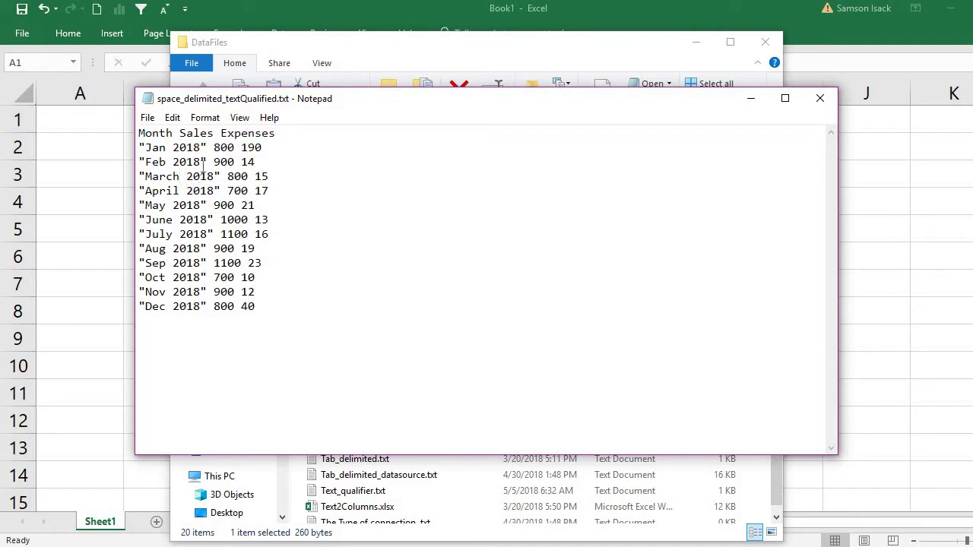
pyautogui.moveTo(201, 162); pyautogui.dragTo(145, 163)
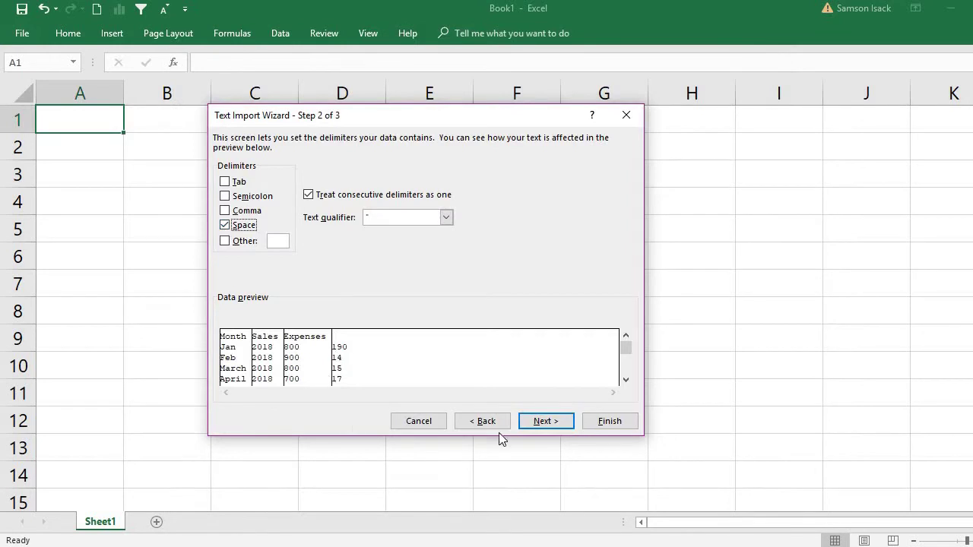
# Cancel the current text import and start importing space_delimited_textQualified.txt as delimited data with headers.
pyautogui.click(419, 421)
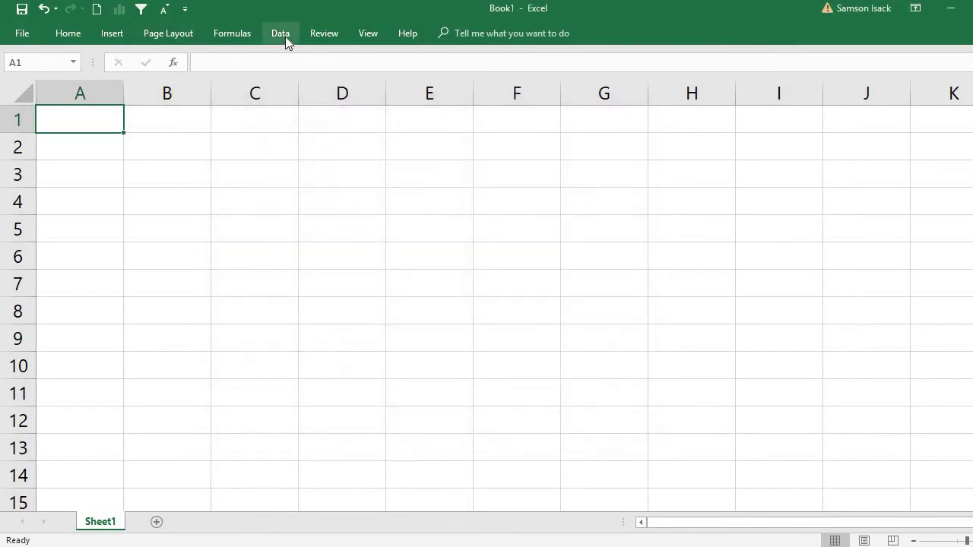
pyautogui.click(283, 35)
pyautogui.click(31, 90)
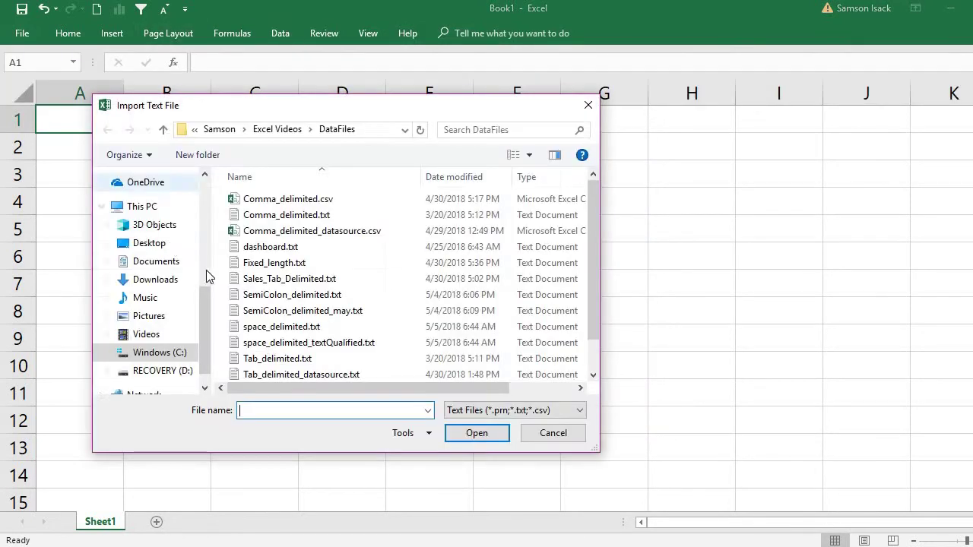
pyautogui.doubleClick(319, 348)
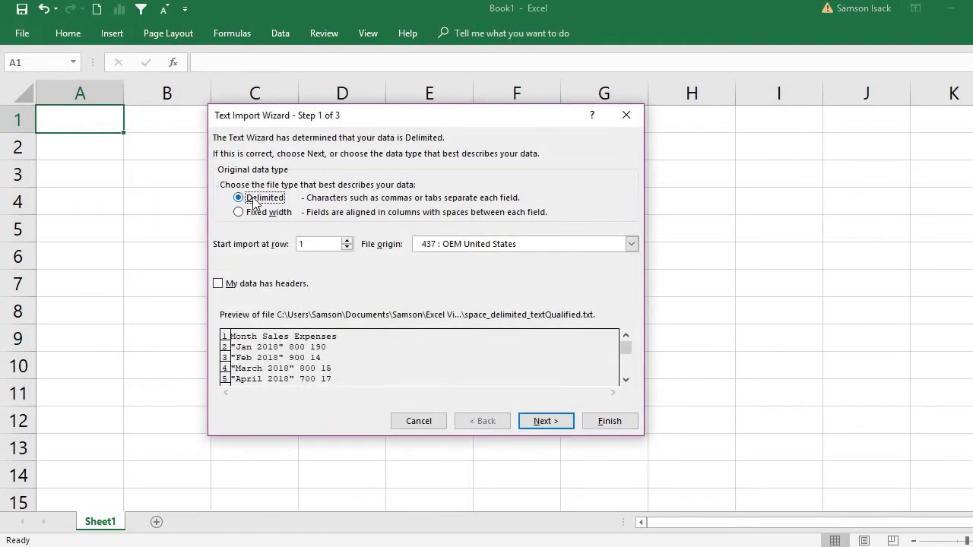
pyautogui.click(257, 283)
pyautogui.click(557, 423)
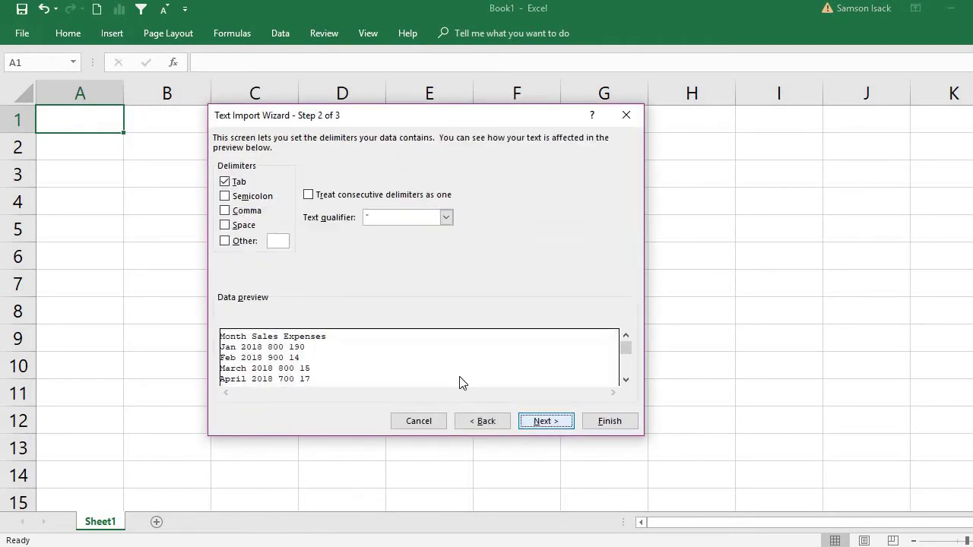
# Set Space instead of Tab as the delimiter, check the data preview, and proceed to the column data formats.
pyautogui.click(237, 185)
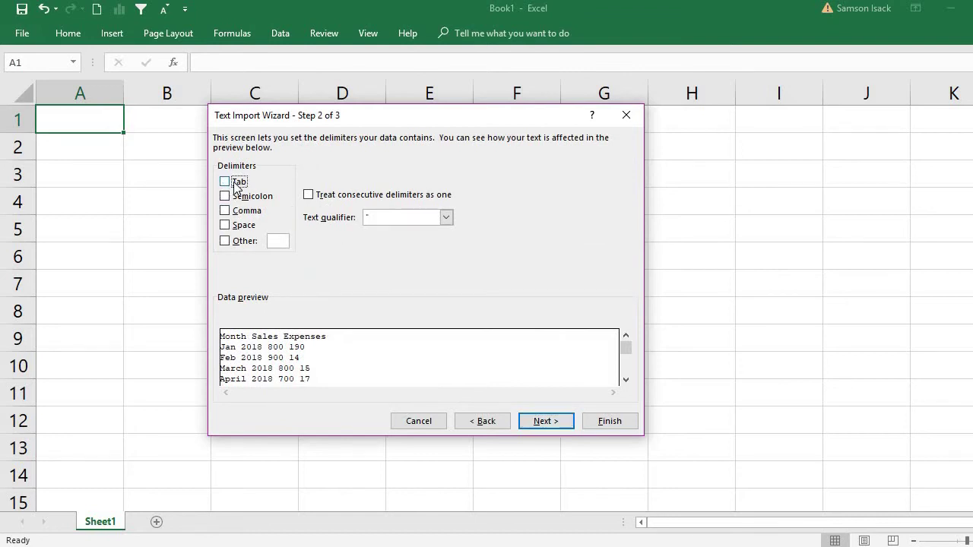
pyautogui.click(239, 226)
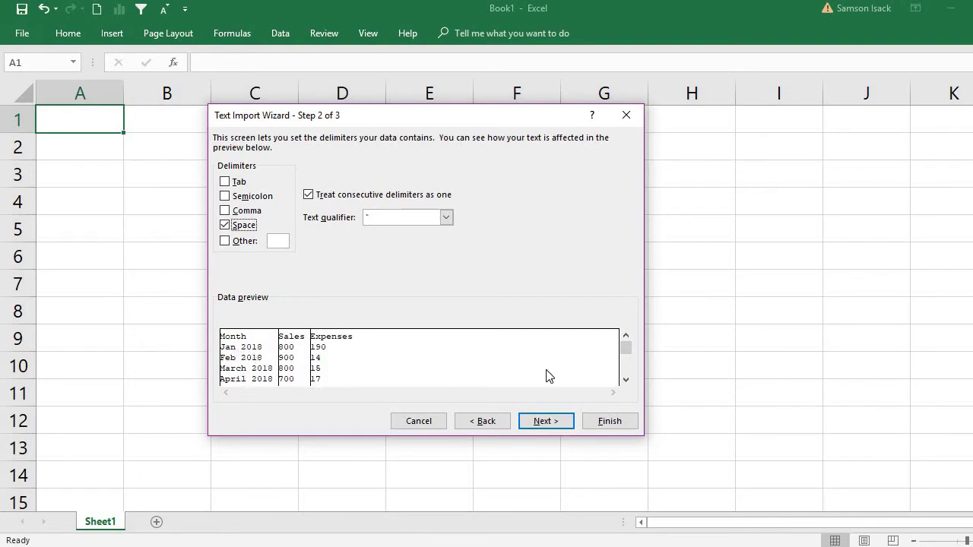
pyautogui.click(624, 380)
pyautogui.click(624, 380)
pyautogui.click(624, 380)
pyautogui.click(625, 380)
pyautogui.click(625, 380)
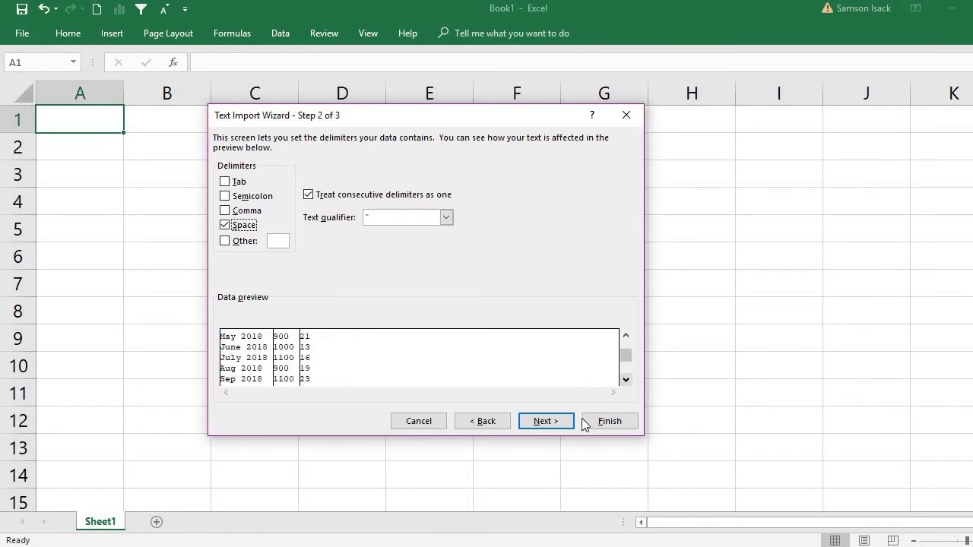
pyautogui.click(561, 423)
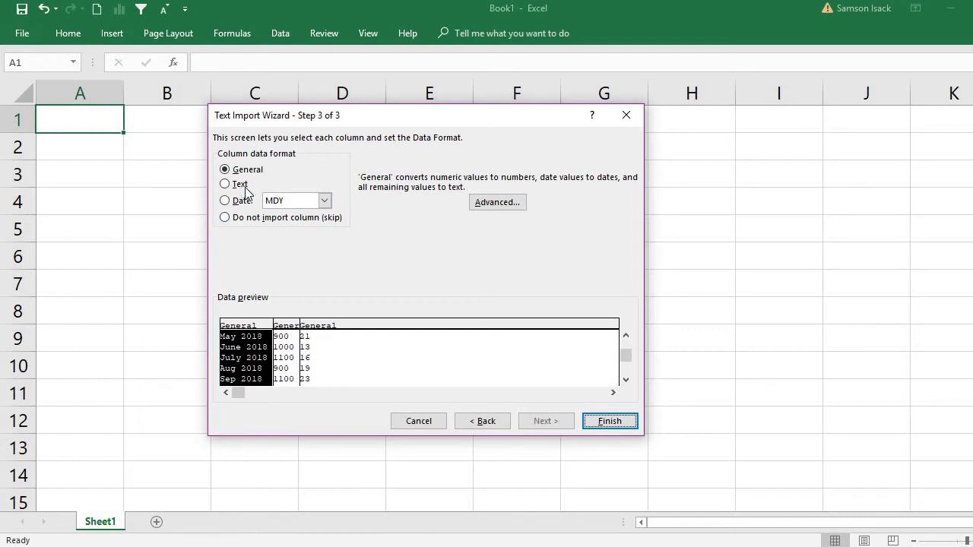
# Set the Month column's data format to Text, keep the Sales and Expenses columns as General, and finish the text import wizard.
pyautogui.click(241, 184)
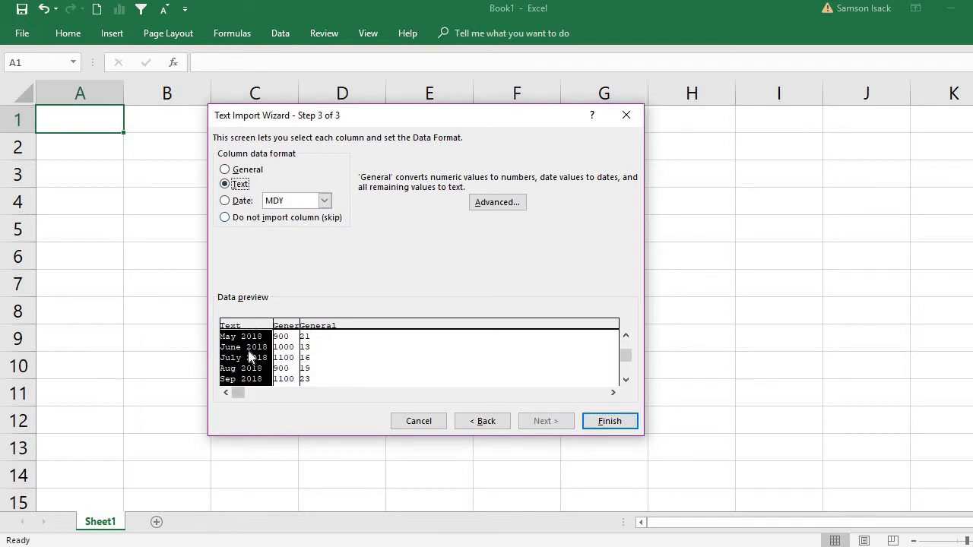
pyautogui.click(287, 355)
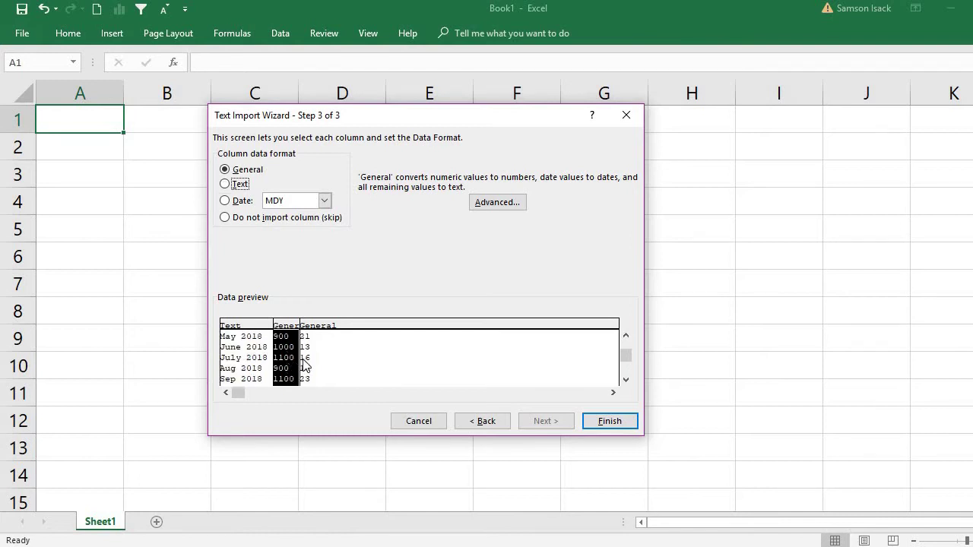
pyautogui.click(303, 366)
pyautogui.click(287, 366)
pyautogui.click(317, 369)
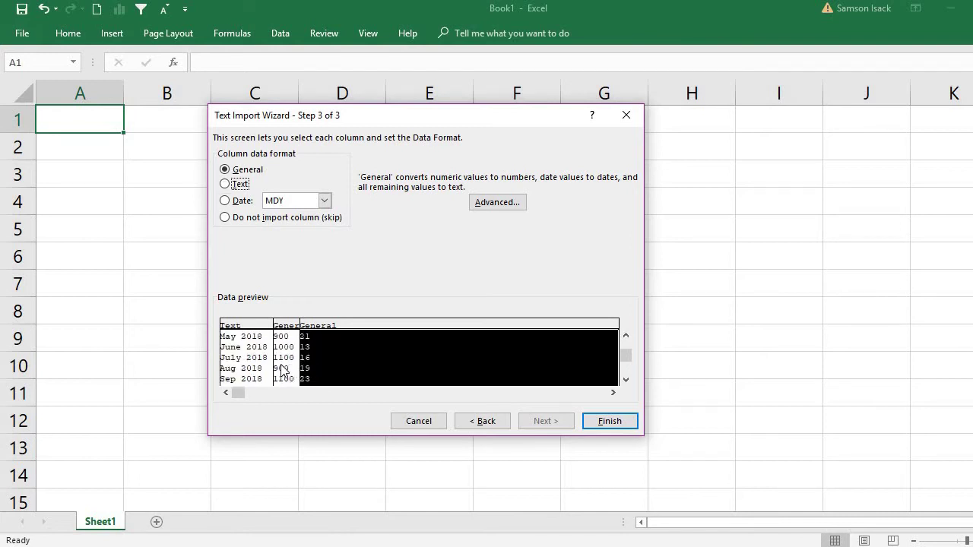
pyautogui.click(285, 371)
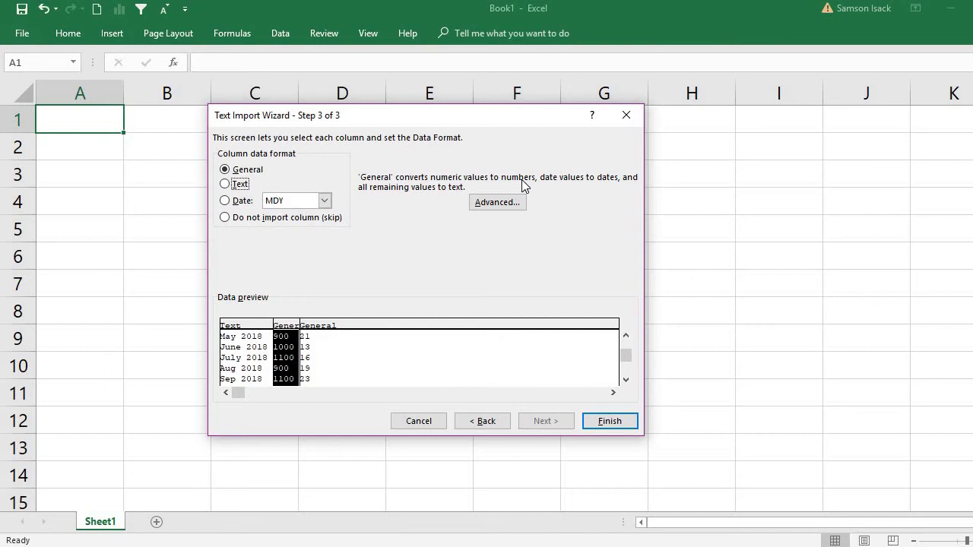
pyautogui.click(616, 420)
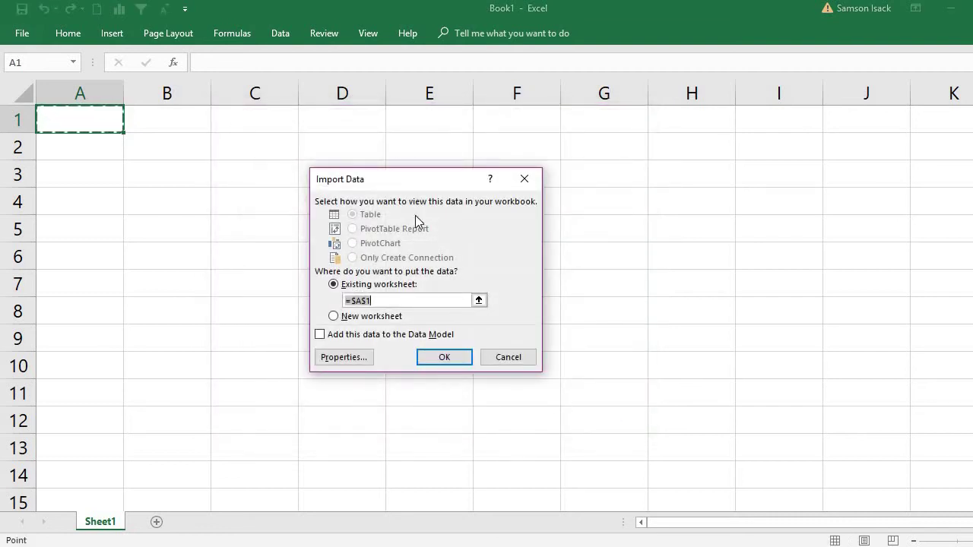
# Place the imported data in the existing worksheet starting at cell A1 of Sheet1.
pyautogui.moveTo(428, 179); pyautogui.dragTo(369, 161)
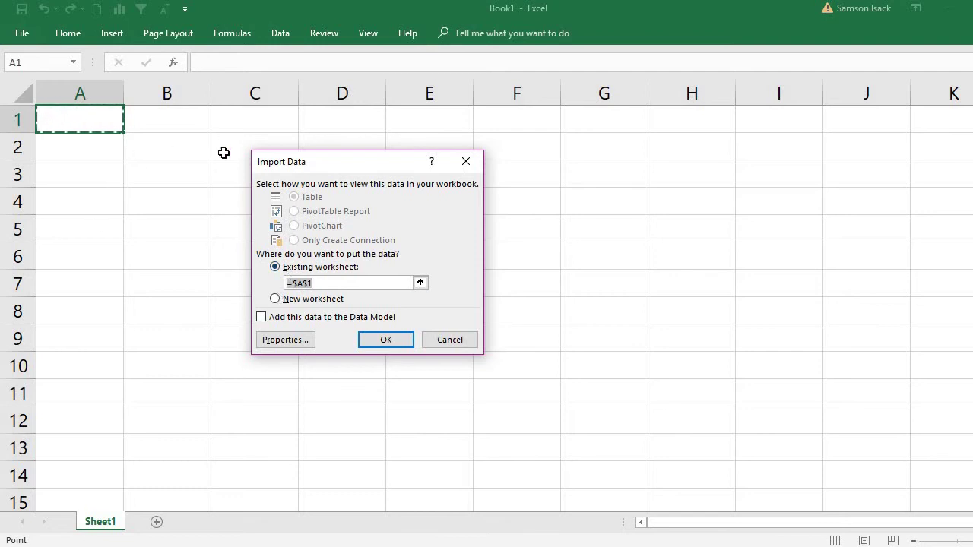
pyautogui.click(73, 122)
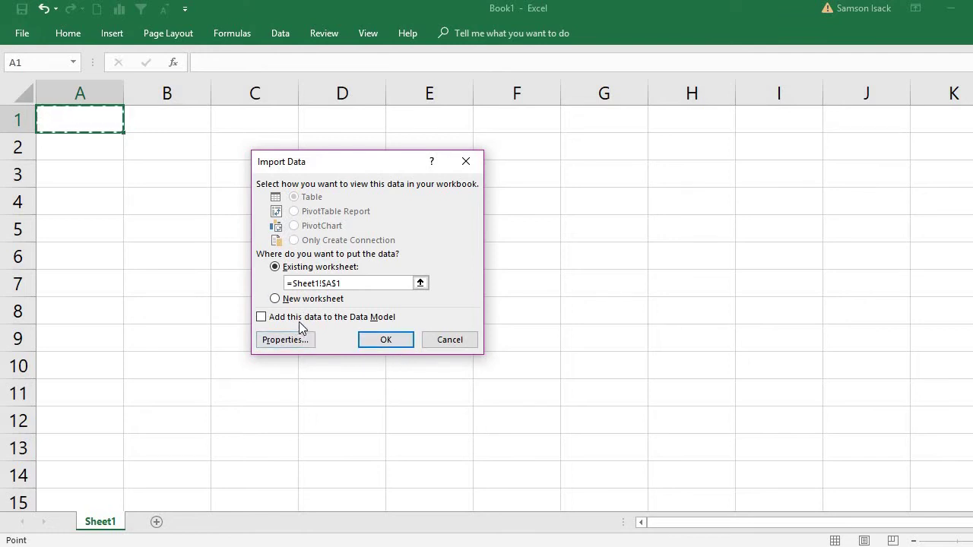
pyautogui.click(403, 346)
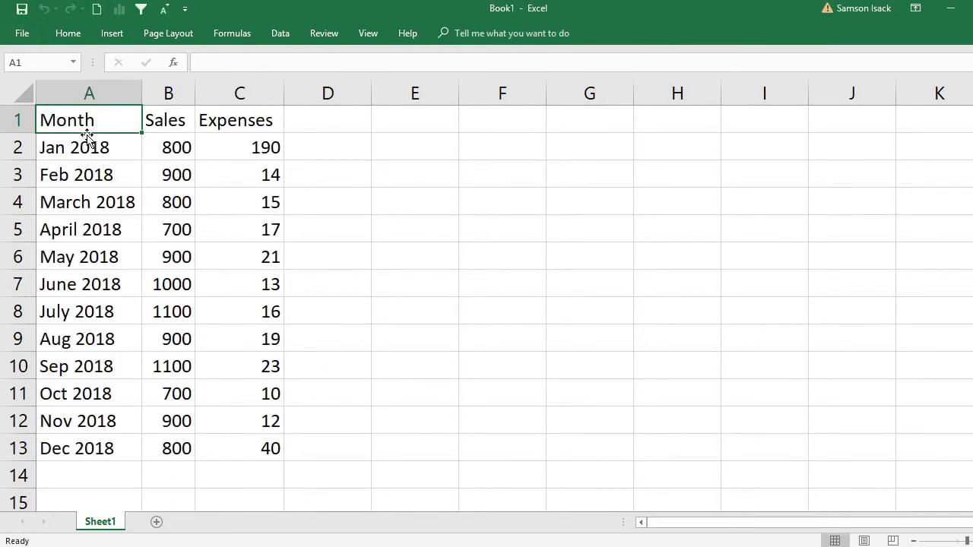
# Rename the worksheet Sheet1 as Data.
pyautogui.doubleClick(104, 521)
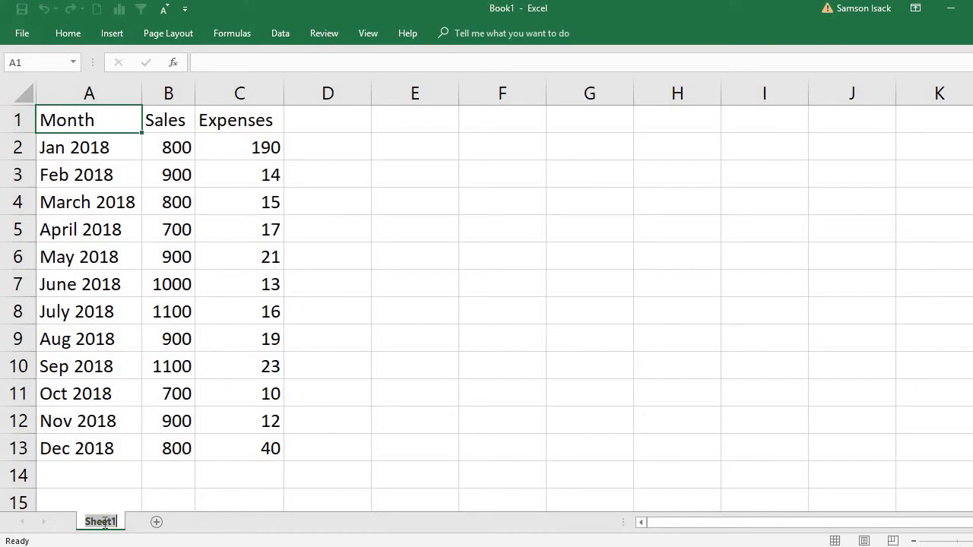
pyautogui.write('Data')
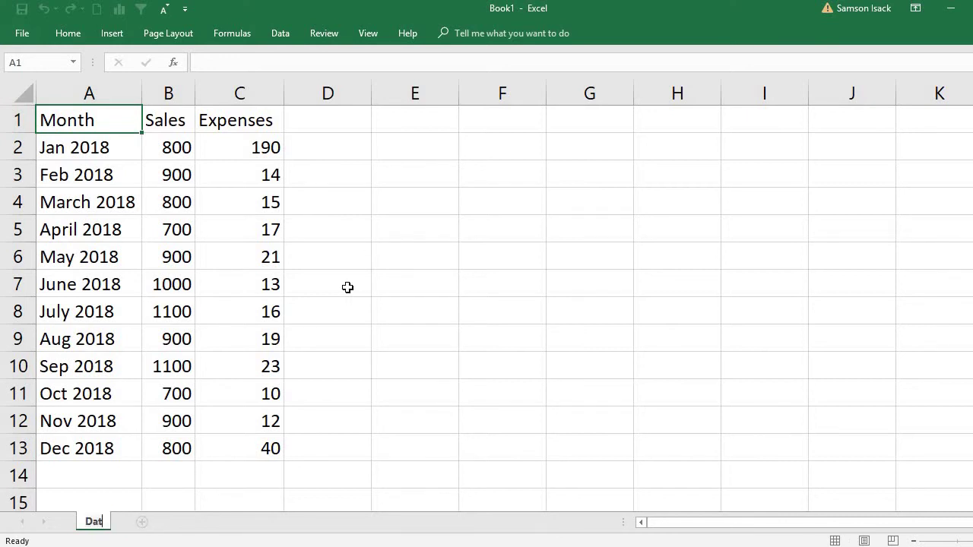
pyautogui.click(112, 185)
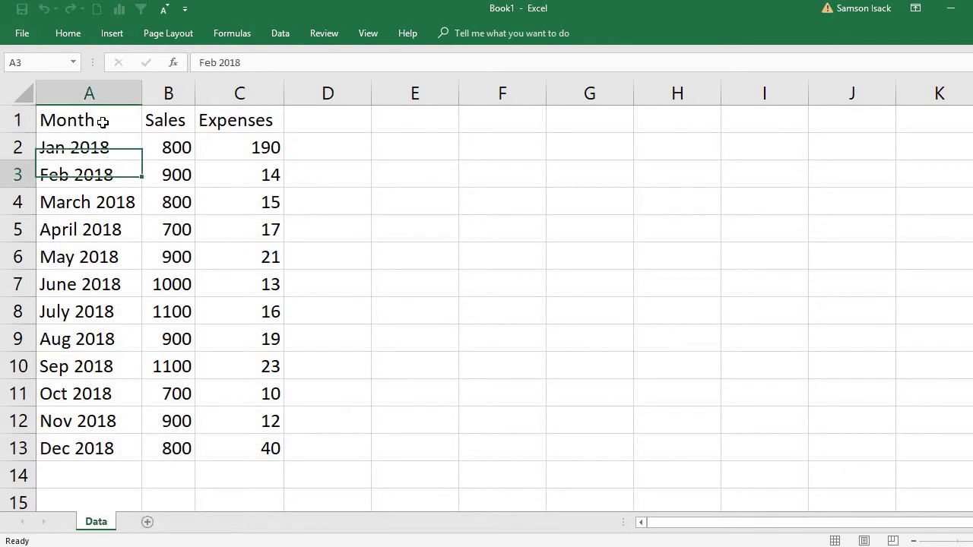
# Fill the header cells A1:C1 with yellow.
pyautogui.moveTo(132, 119); pyautogui.dragTo(251, 119)
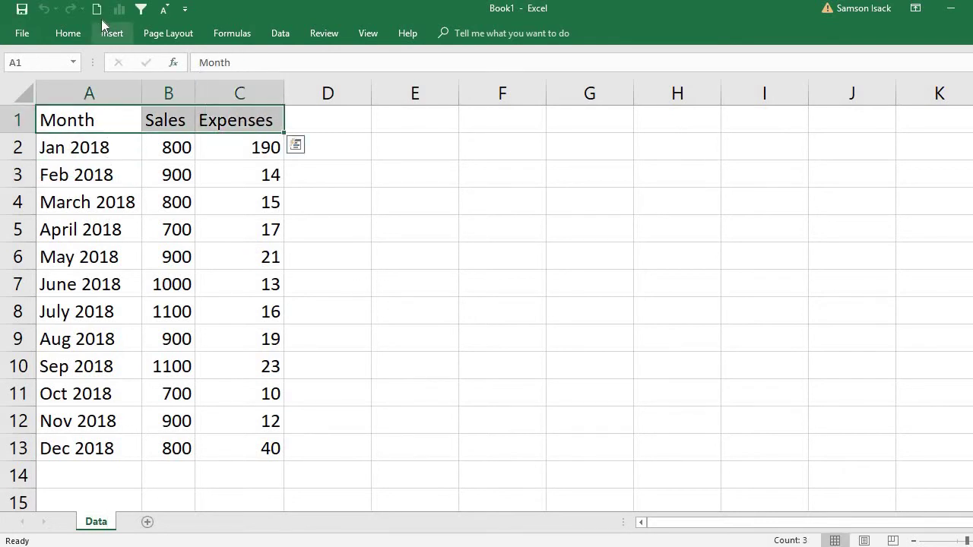
pyautogui.click(69, 33)
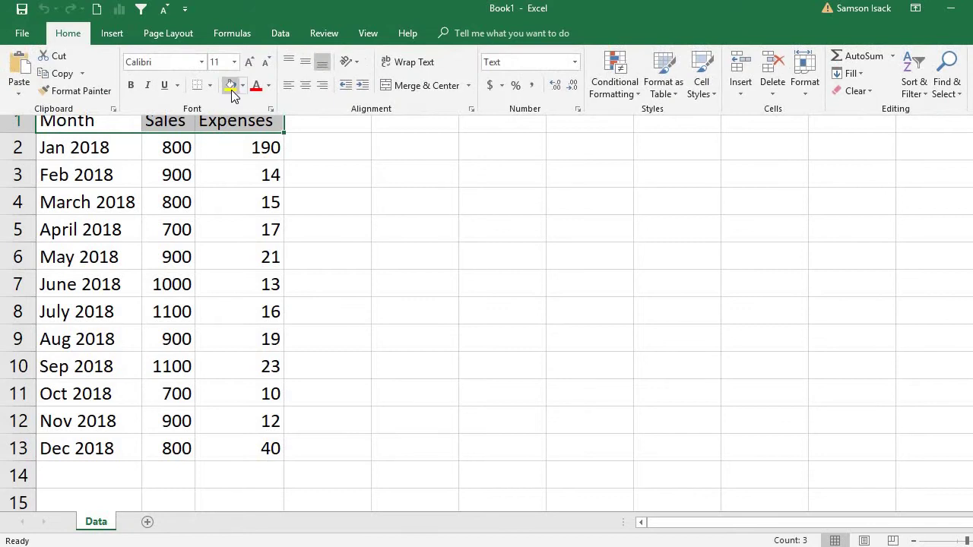
pyautogui.click(231, 87)
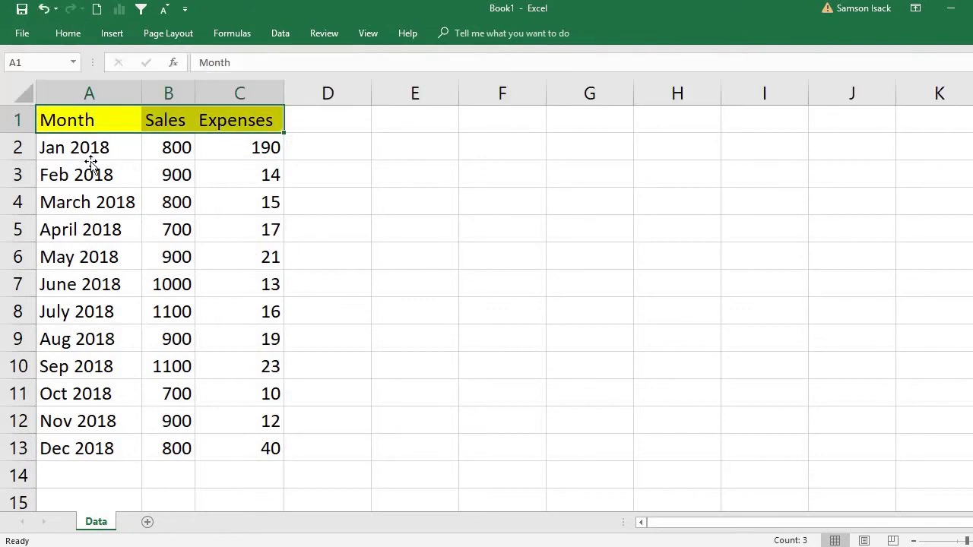
pyautogui.click(90, 166)
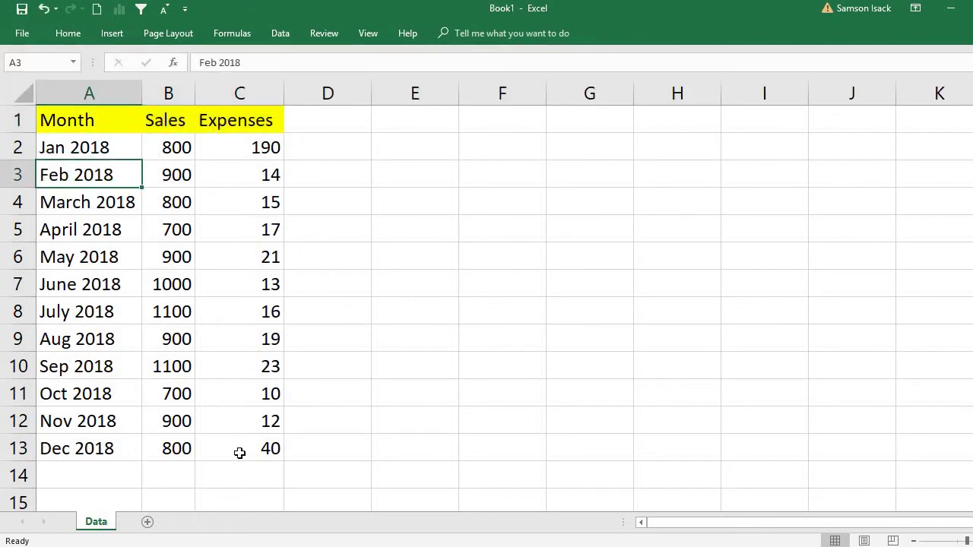
# Apply all borders to the imported data range A1:C13.
pyautogui.moveTo(238, 452); pyautogui.dragTo(91, 32)
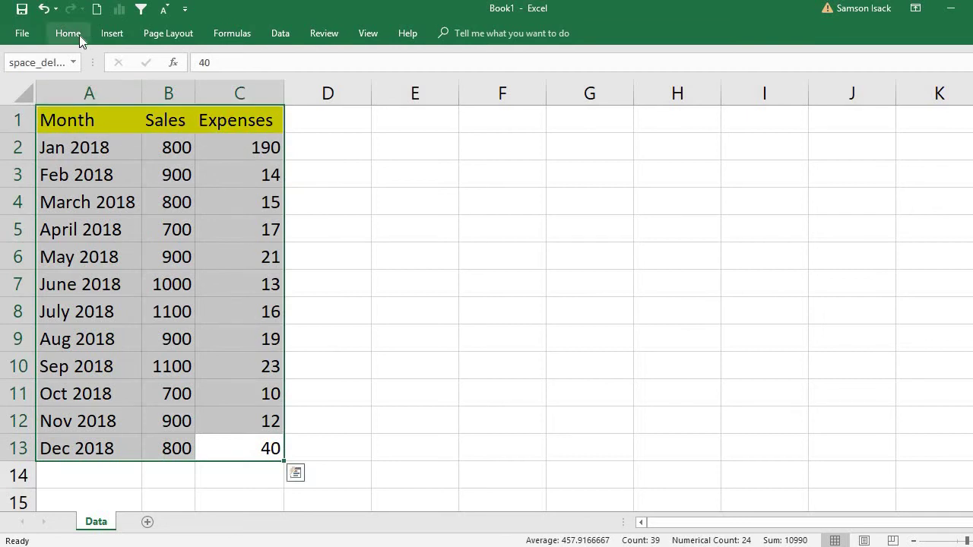
pyautogui.click(76, 34)
pyautogui.click(210, 85)
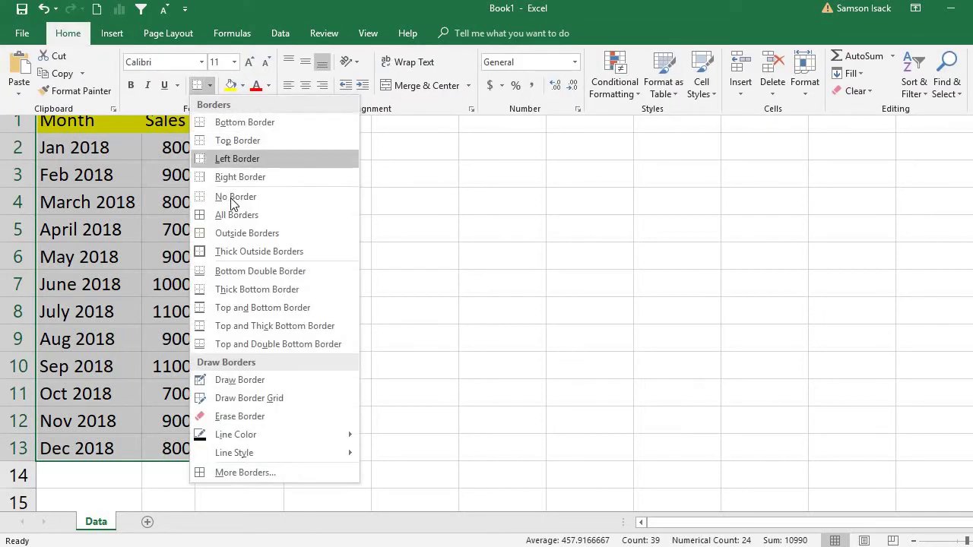
pyautogui.click(231, 215)
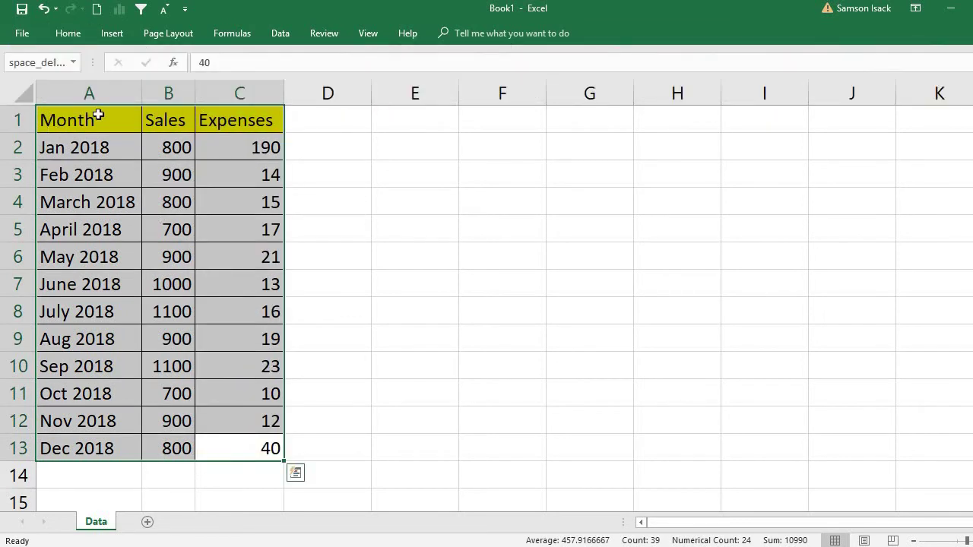
pyautogui.click(96, 111)
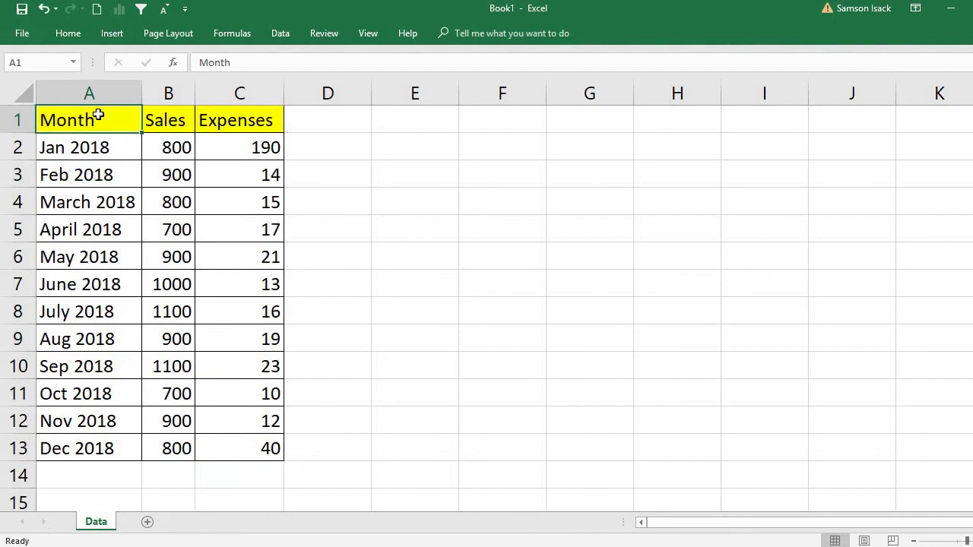
# Create a PivotTable from Data!$A$1:$C$13 on a new worksheet.
pyautogui.click(119, 33)
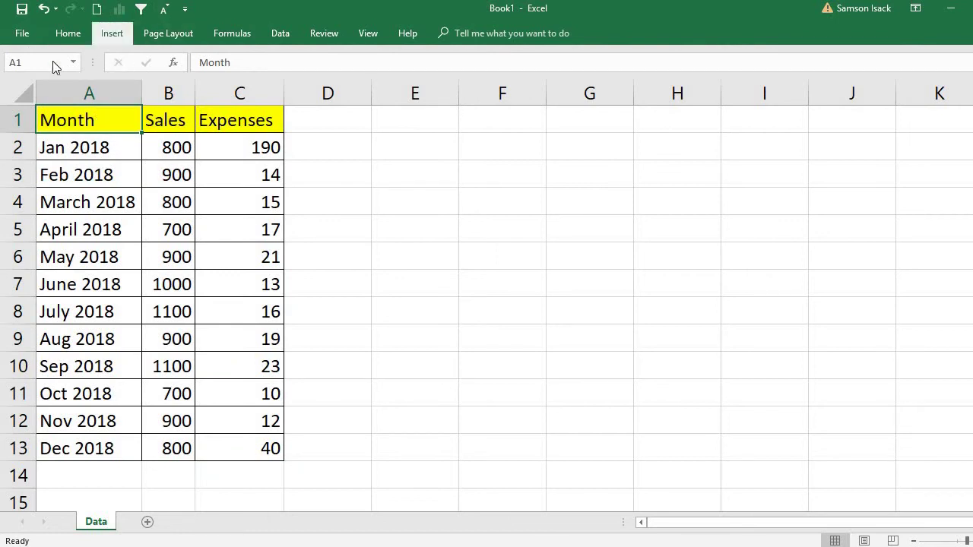
pyautogui.click(33, 72)
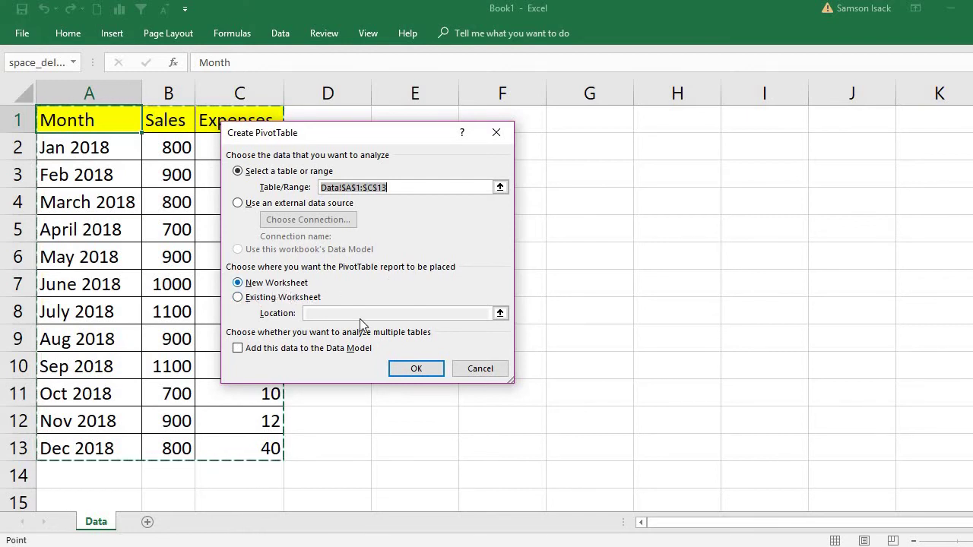
pyautogui.click(432, 370)
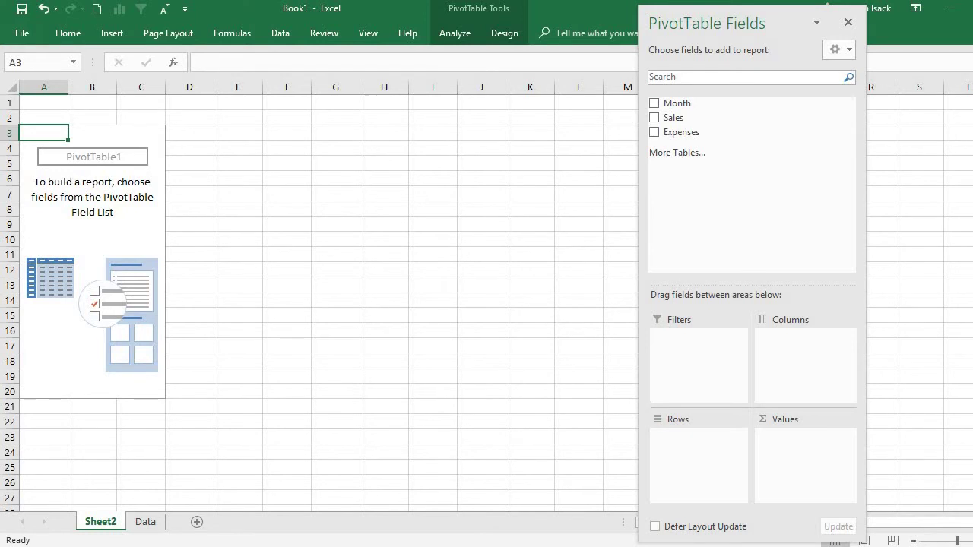
pyautogui.scroll(5, 319, 296)
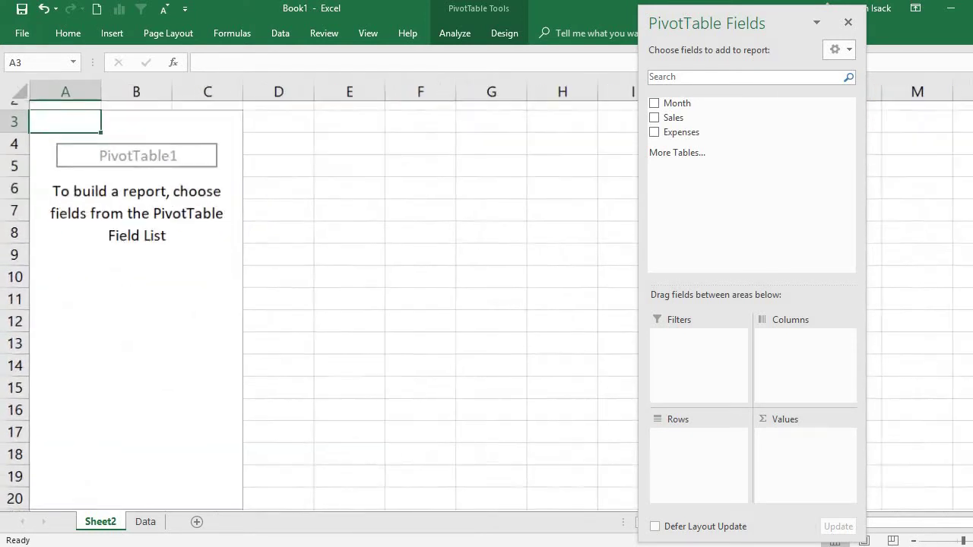
pyautogui.scroll(1, 319, 296)
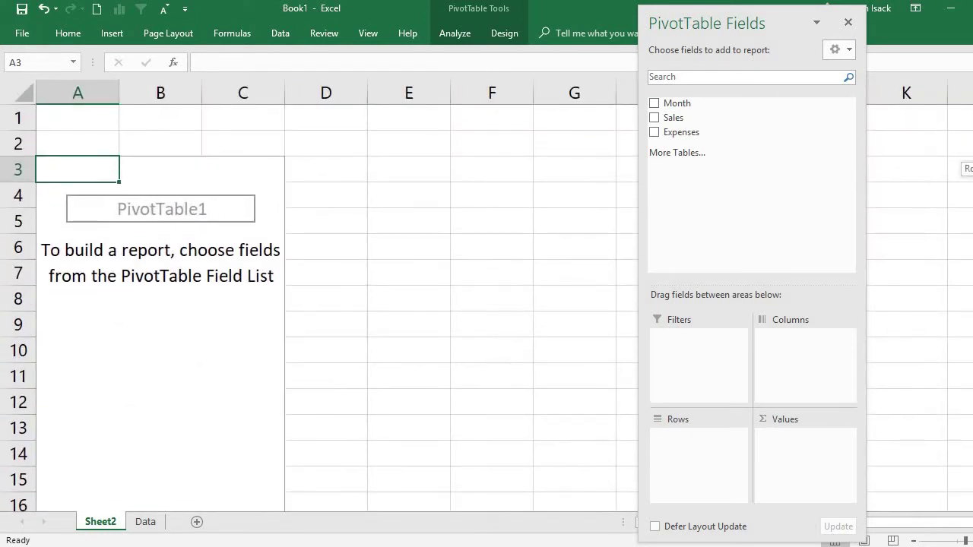
# Check the source columns on the Data sheet, then add Month as rows and Sales as values to the PivotTable on Sheet2.
pyautogui.click(145, 521)
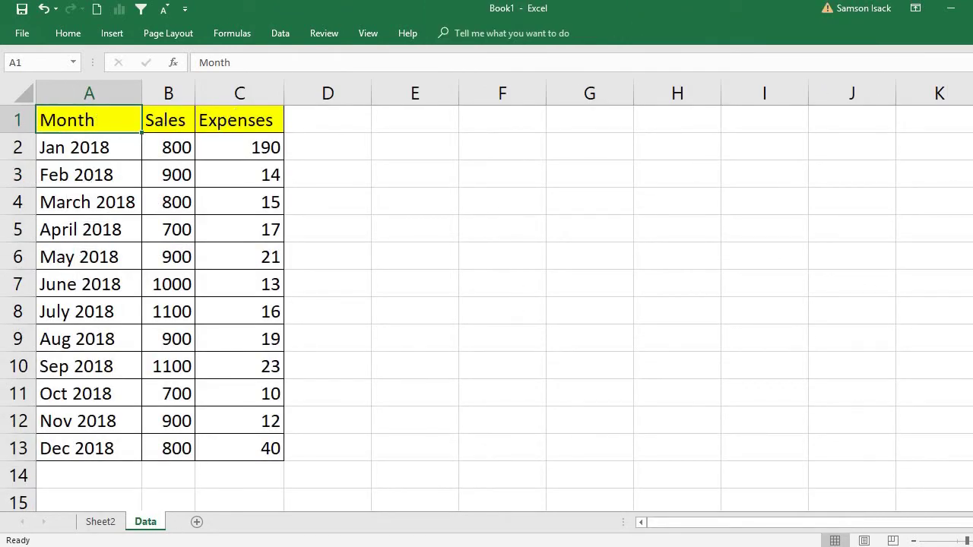
pyautogui.click(95, 523)
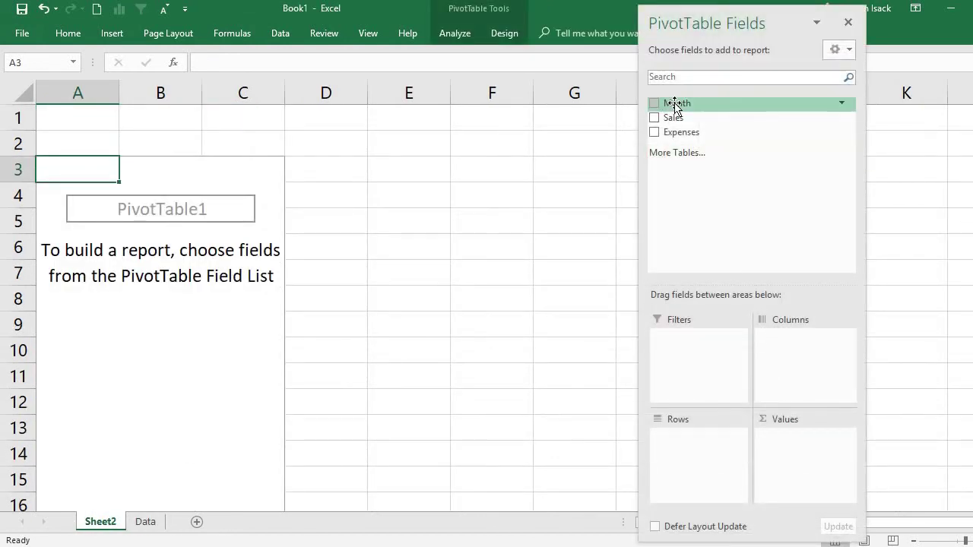
pyautogui.moveTo(675, 105); pyautogui.dragTo(444, 294)
# Rename the PivotTable's Row Labels header in A3 as Month.
pyautogui.doubleClick(134, 167)
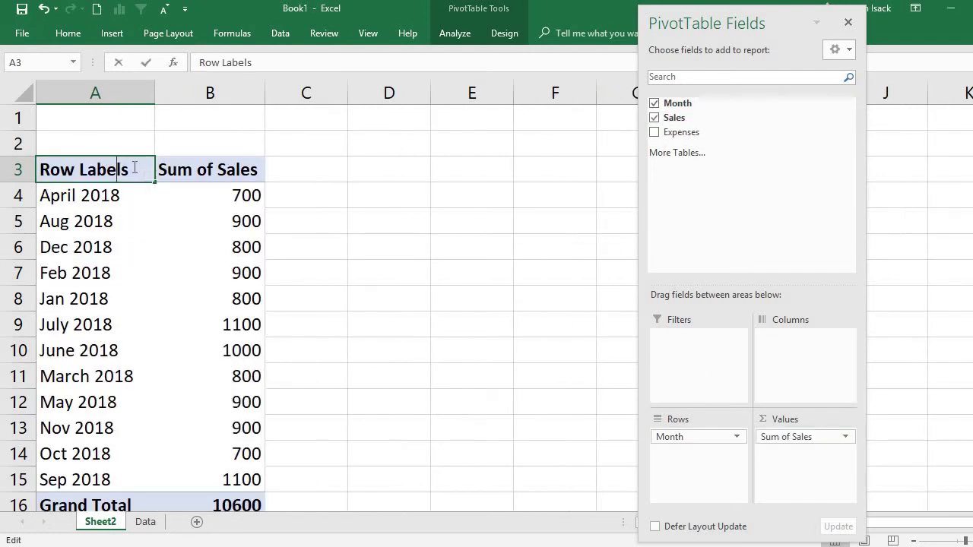
pyautogui.moveTo(3, 130); pyautogui.dragTo(2, 130)
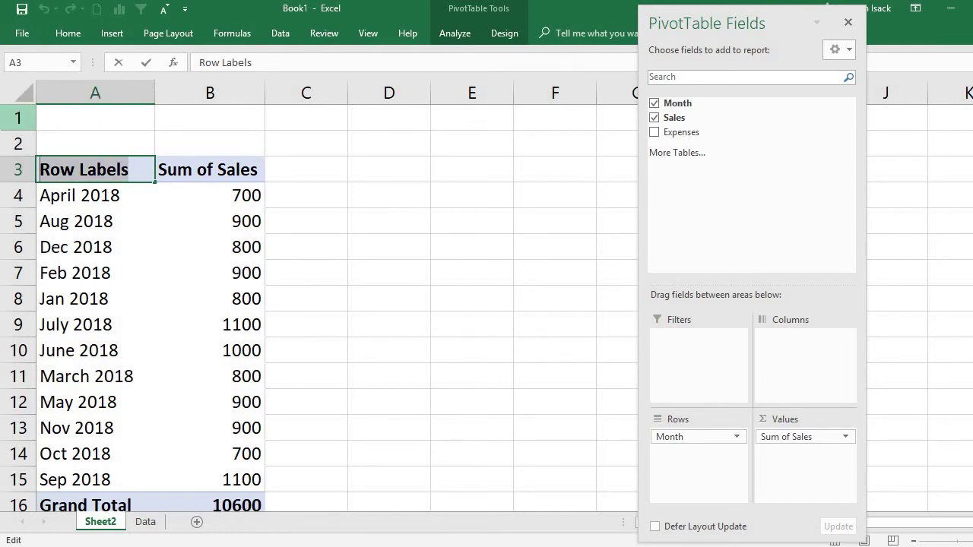
pyautogui.write('Month')
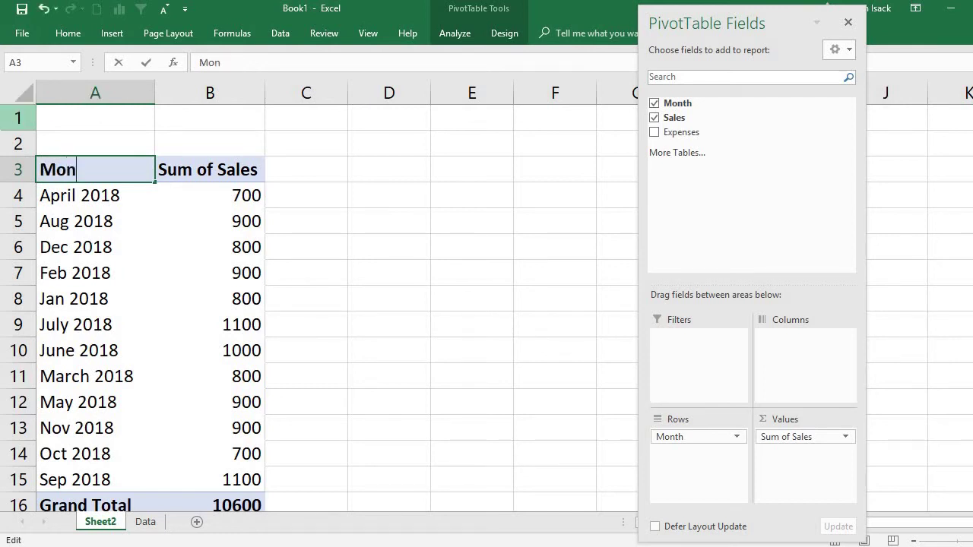
pyautogui.click(185, 172)
# Rename the Sum of Sales value field as Sales, adding a trailing space to keep it distinct from the source field name.
pyautogui.doubleClick(190, 170)
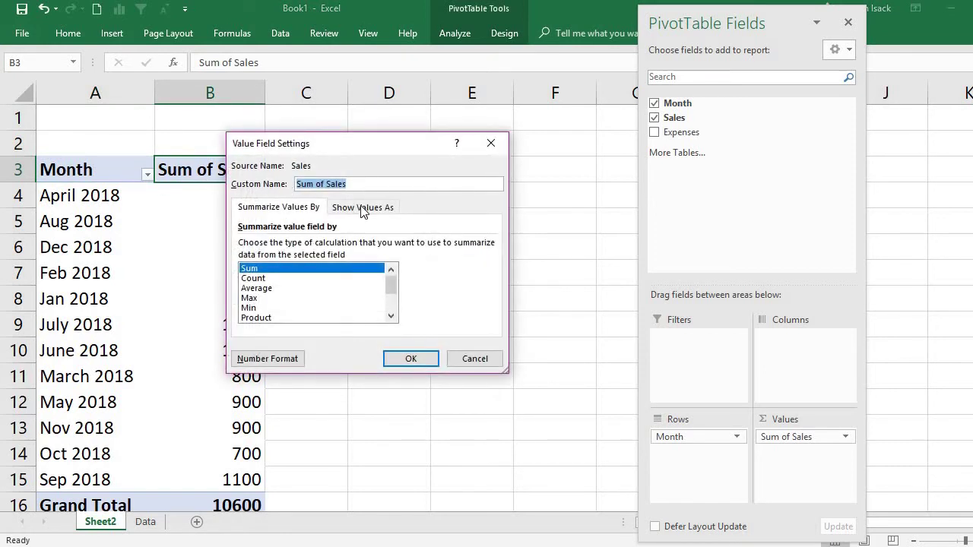
pyautogui.click(326, 184)
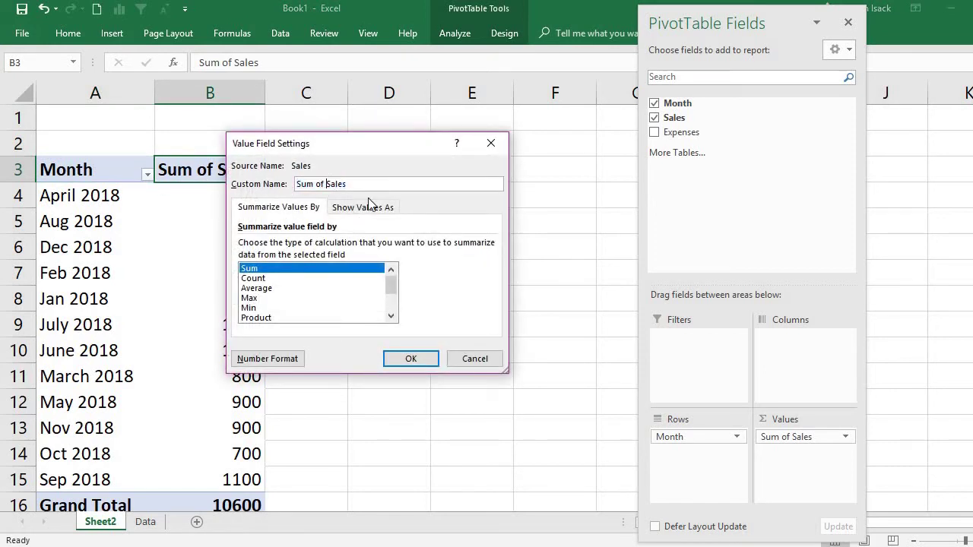
pyautogui.press('BackSpace')
pyautogui.press('BackSpace')
pyautogui.press('BackSpace')
pyautogui.press('BackSpace')
pyautogui.press('BackSpace')
pyautogui.press('BackSpace')
pyautogui.press('BackSpace')
pyautogui.click(405, 359)
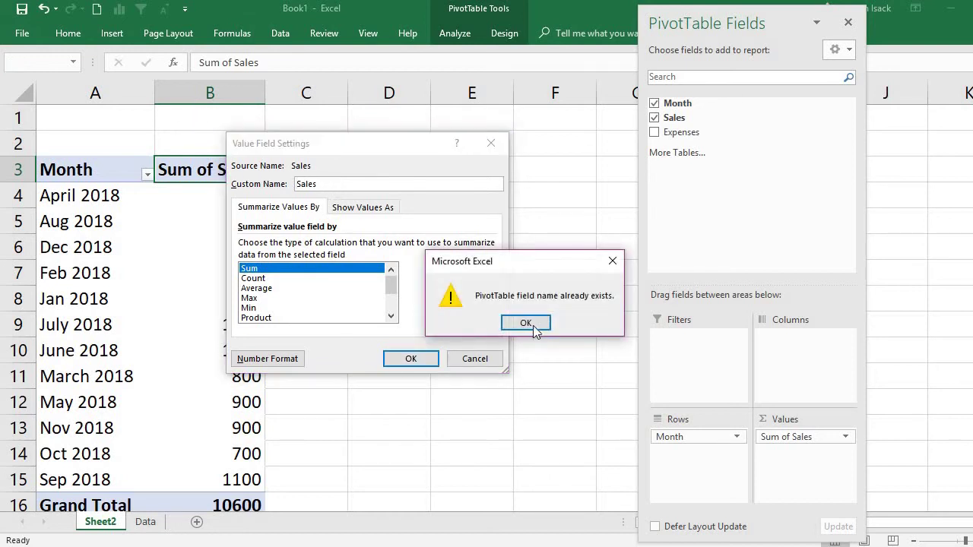
pyautogui.click(526, 323)
pyautogui.click(322, 185)
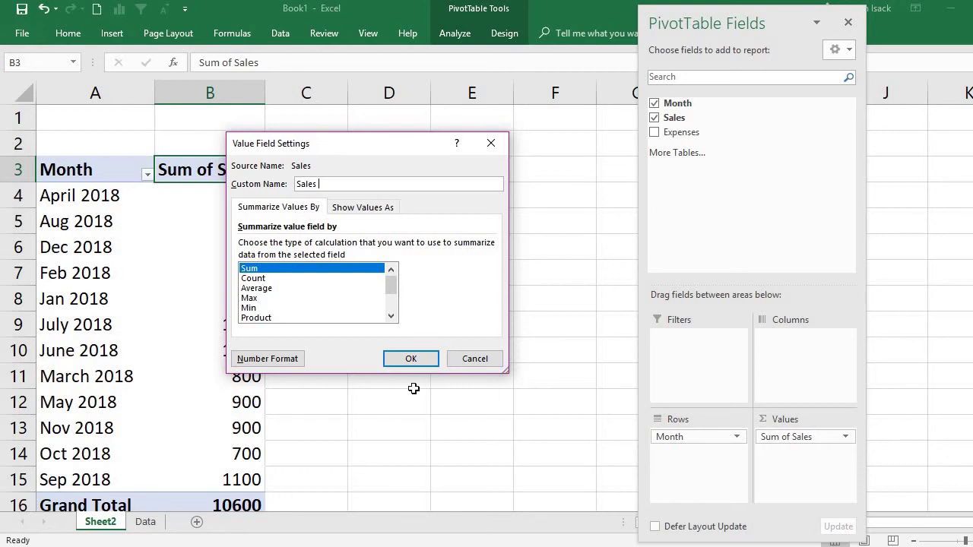
pyautogui.click(411, 359)
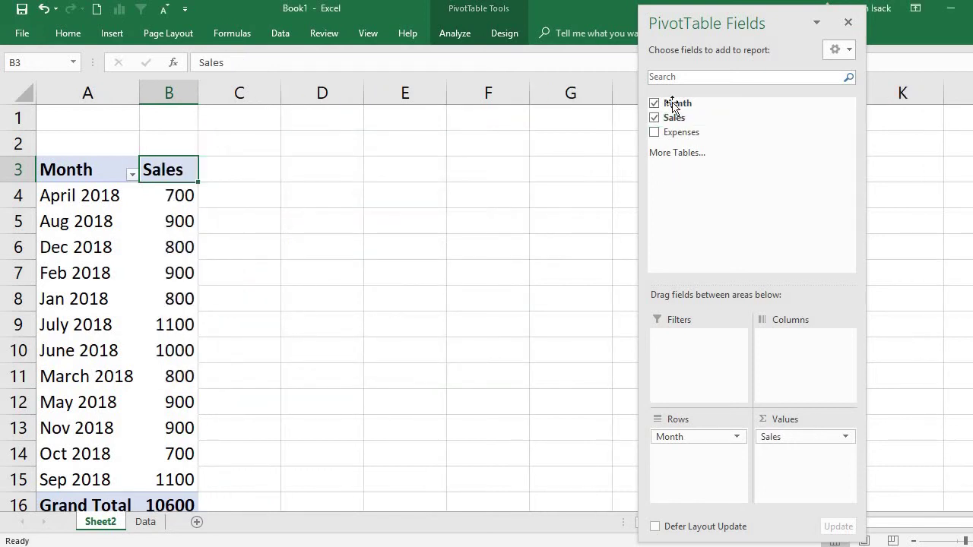
# Add the Expenses field to the PivotTable's values.
pyautogui.click(652, 135)
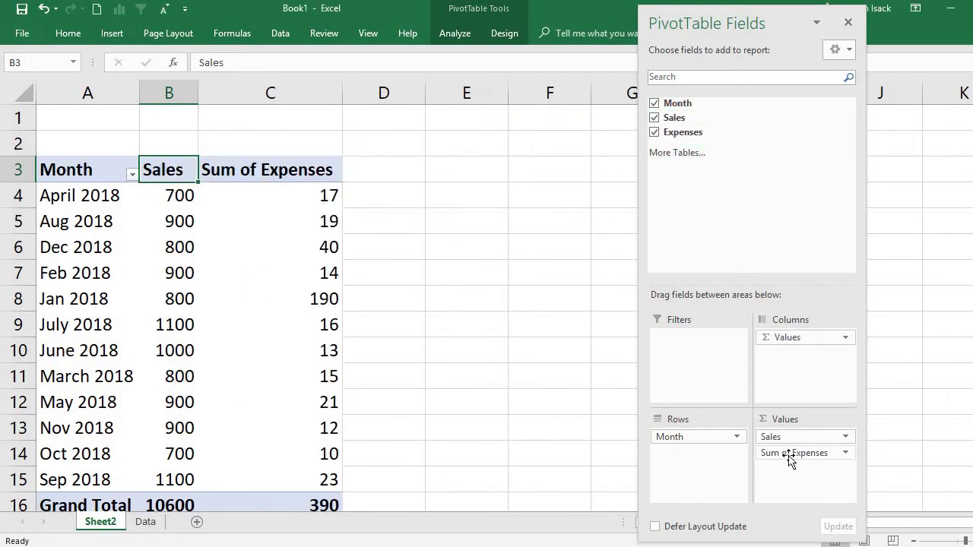
# Rename the Sum of Expenses value field as Expenses in its value field settings.
pyautogui.click(788, 454)
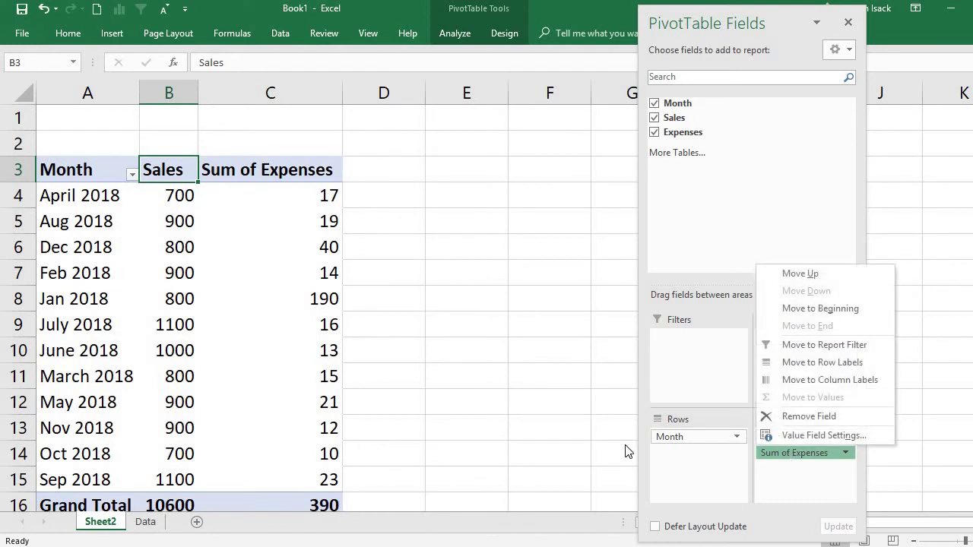
pyautogui.click(261, 171)
pyautogui.click(261, 170)
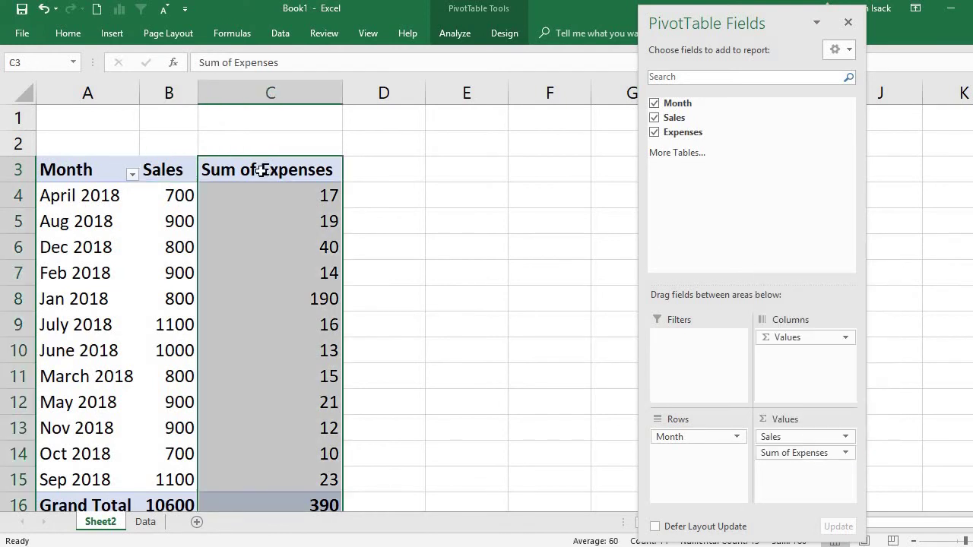
pyautogui.doubleClick(261, 170)
pyautogui.click(329, 183)
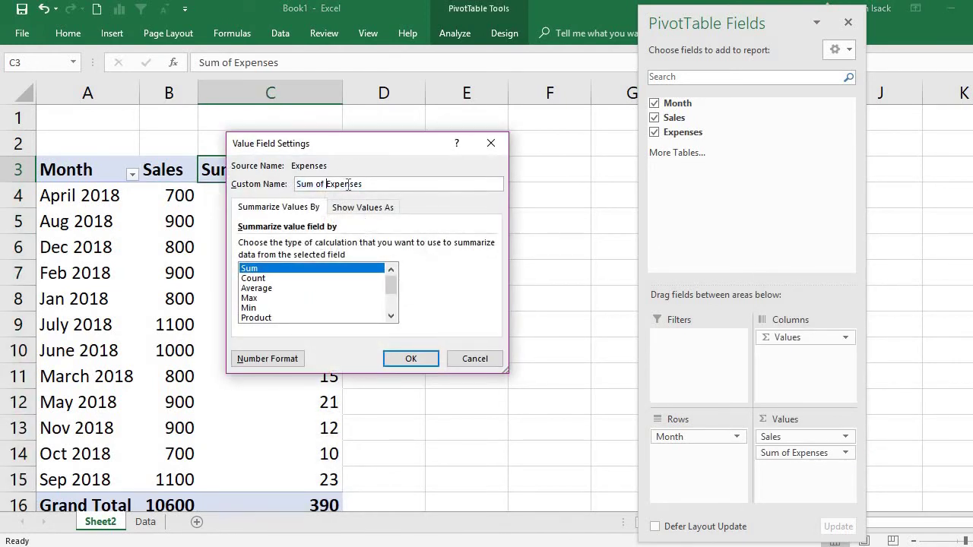
pyautogui.press('BackSpace')
pyautogui.press('BackSpace')
pyautogui.press('BackSpace')
pyautogui.press('BackSpace')
pyautogui.press('BackSpace')
pyautogui.press('BackSpace')
pyautogui.press('BackSpace')
pyautogui.click(405, 356)
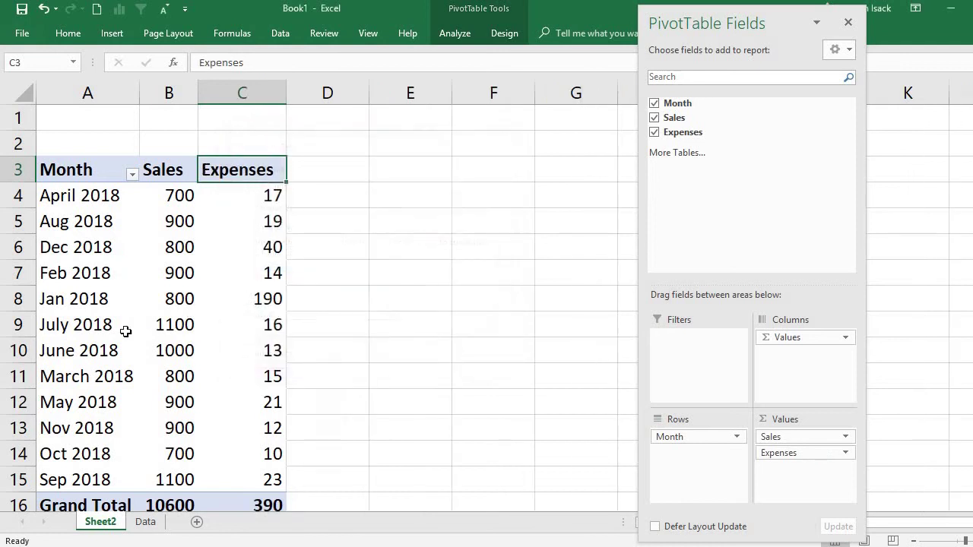
# Rename the PivotTable's worksheet, Sheet2, as PT.
pyautogui.click(123, 329)
pyautogui.click(85, 199)
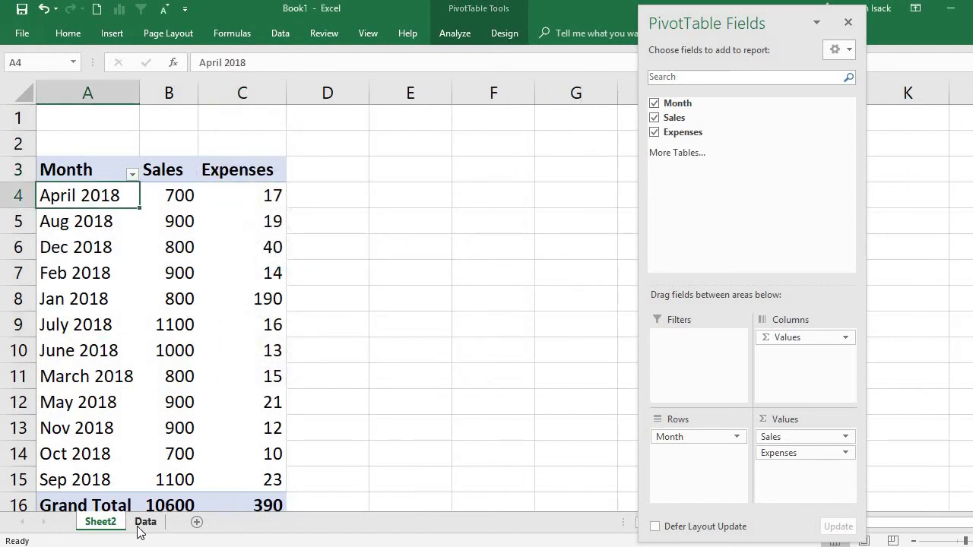
pyautogui.doubleClick(100, 522)
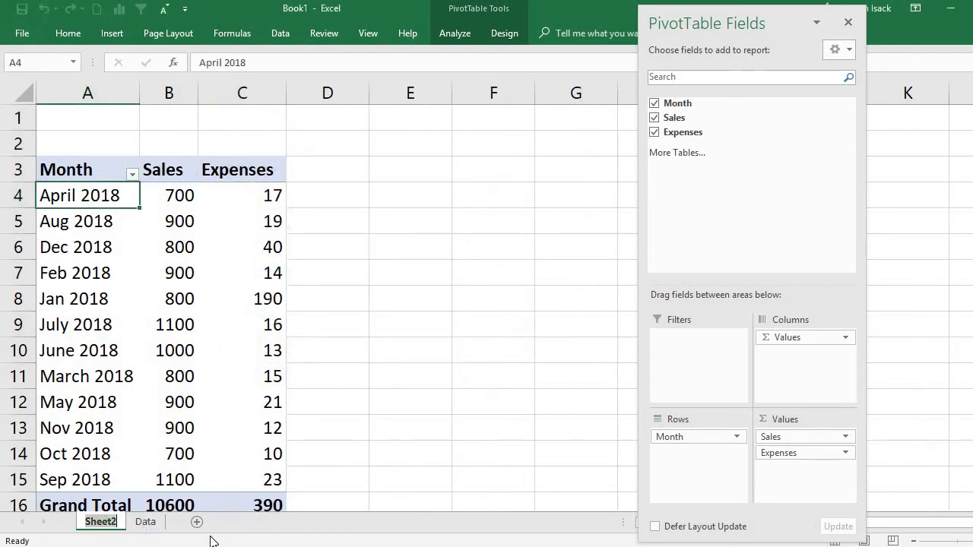
pyautogui.write('PT')
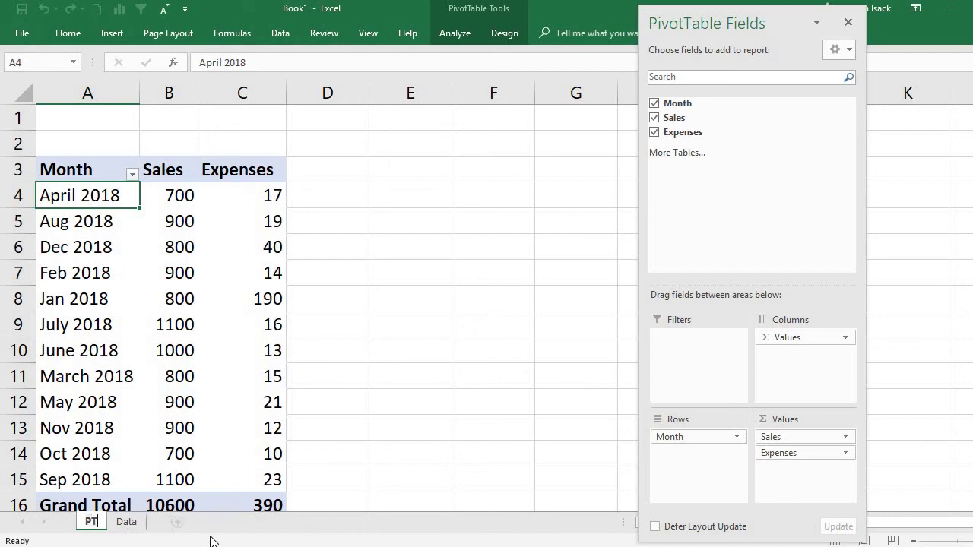
pyautogui.click(240, 263)
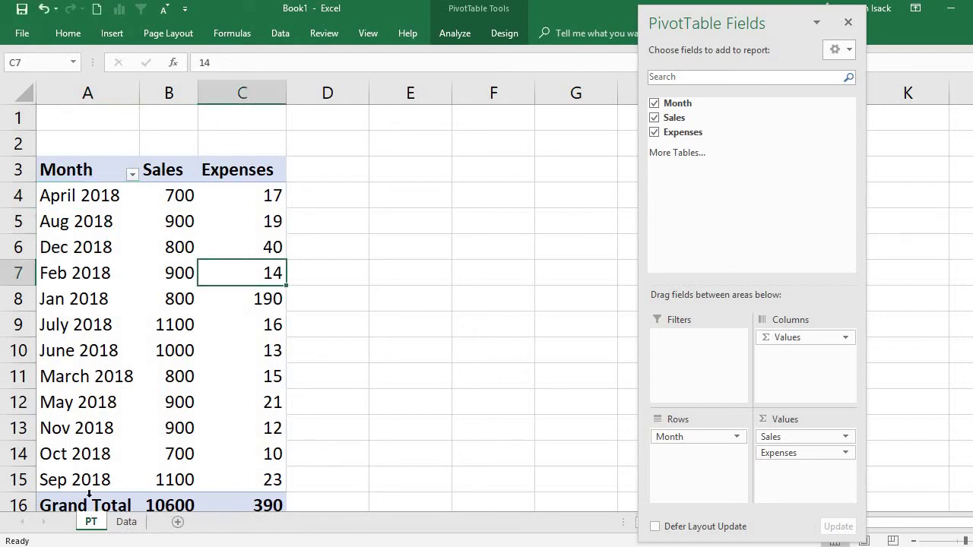
# Compare the Data sheet and the PT sheet with the source rows in space_delimited_textQualified.txt in Notepad.
pyautogui.click(126, 522)
pyautogui.moveTo(466, 545)
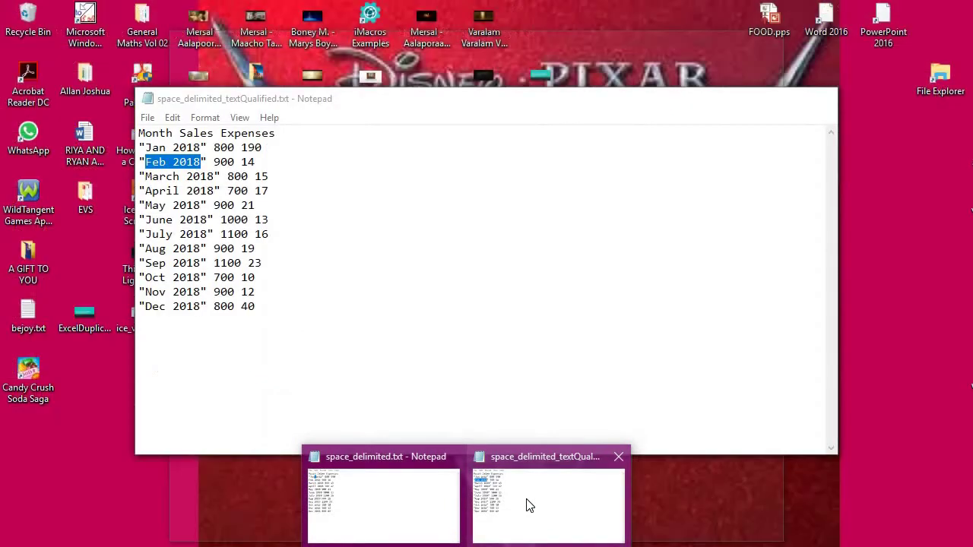
pyautogui.click(530, 506)
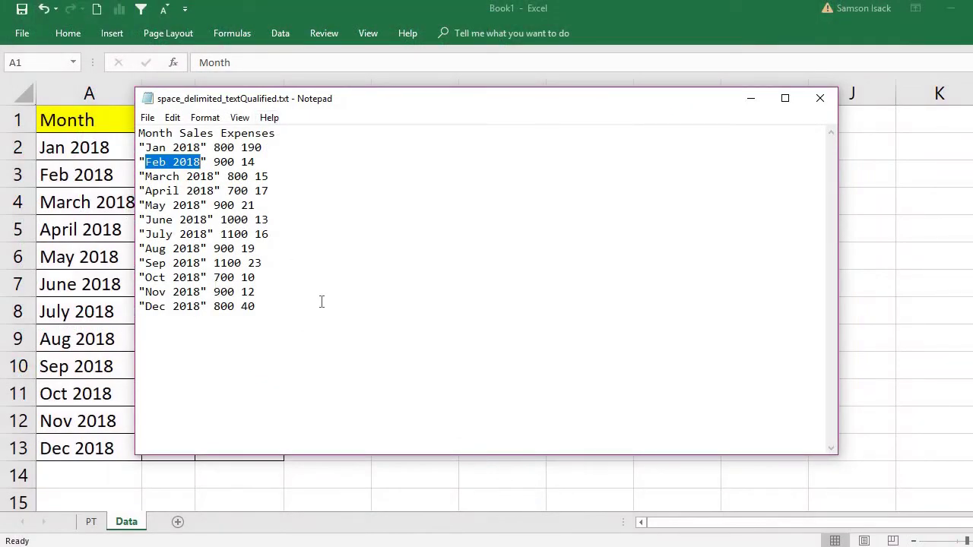
pyautogui.hotkey('alt', 'Tab')
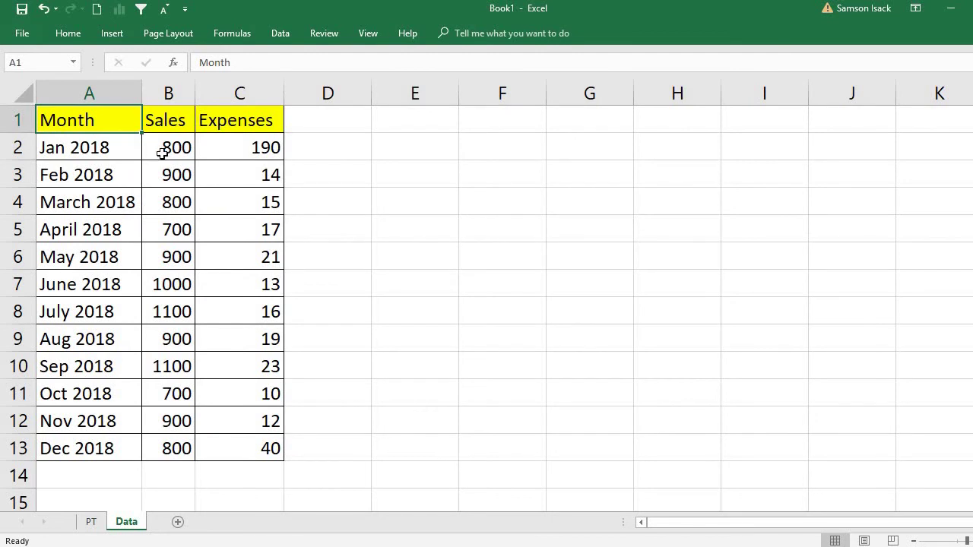
pyautogui.click(91, 521)
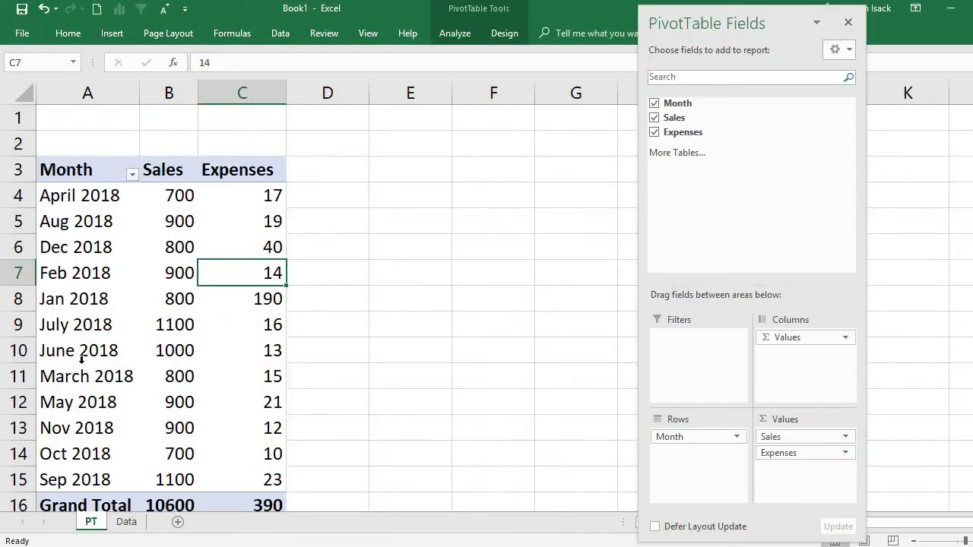
pyautogui.click(114, 248)
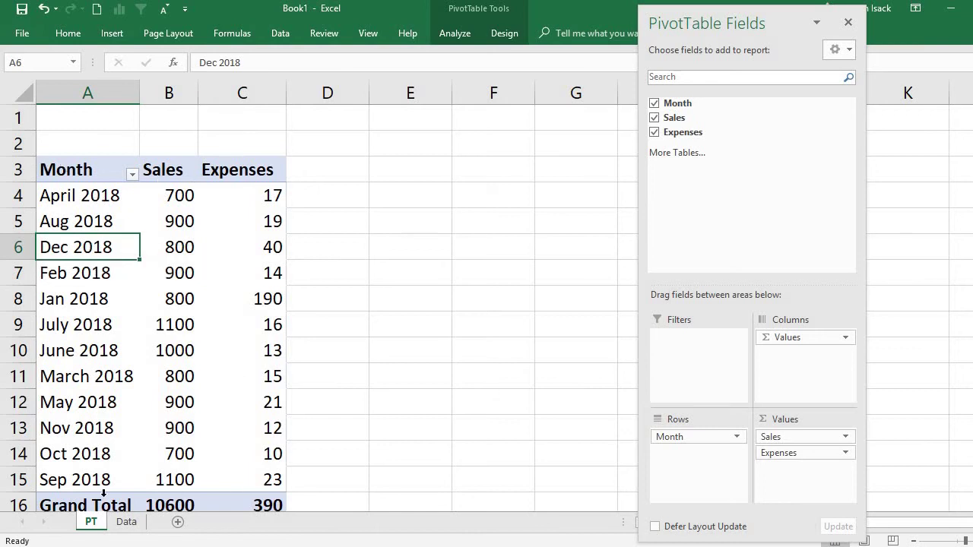
pyautogui.click(126, 521)
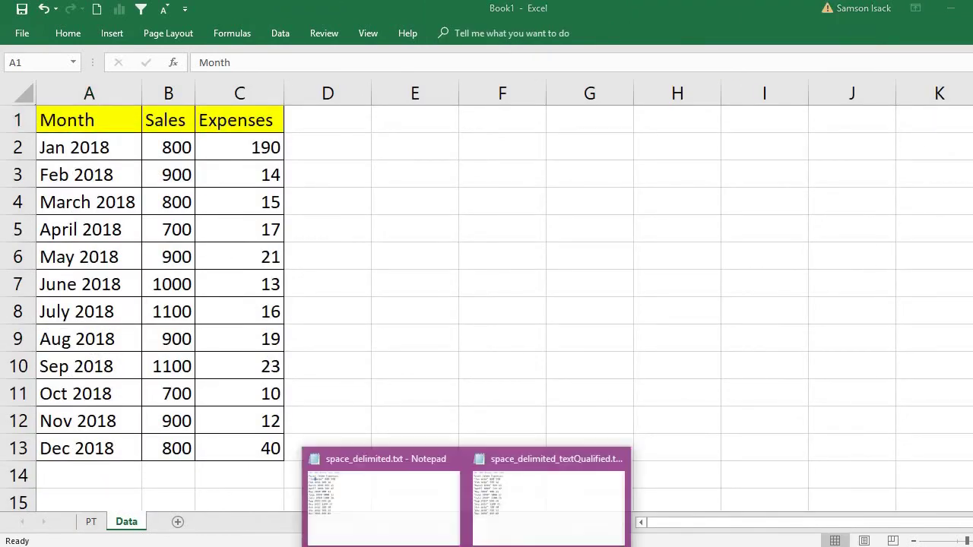
pyautogui.click(573, 497)
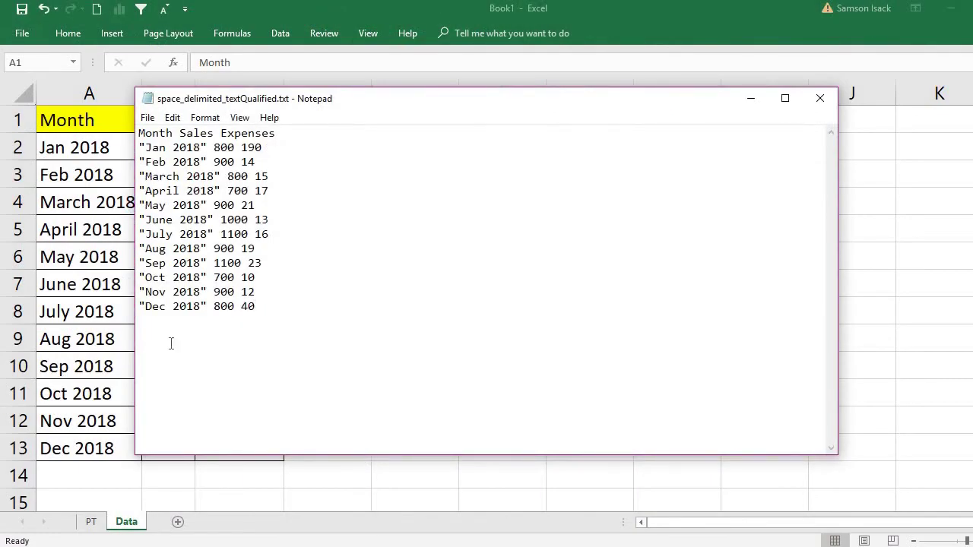
pyautogui.hotkey('alt', 'Tab')
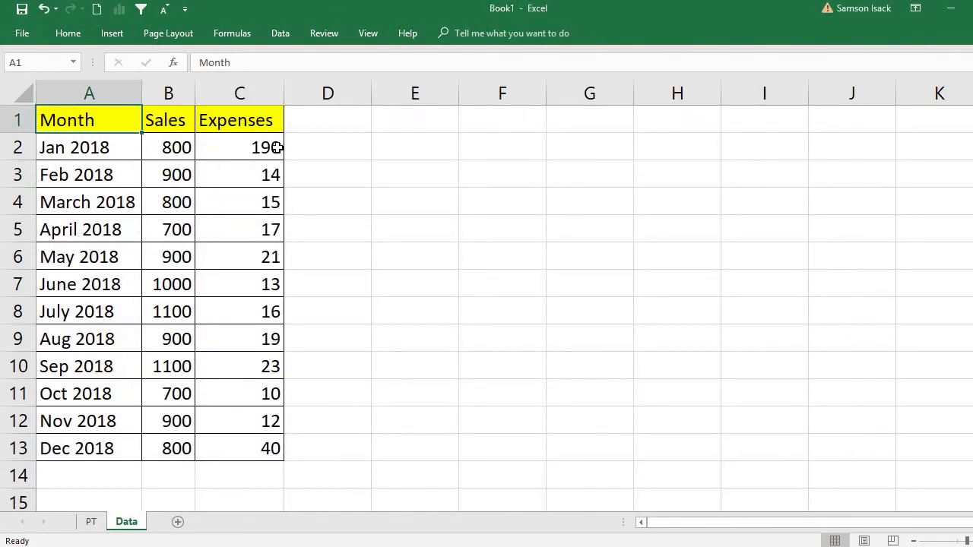
pyautogui.click(91, 522)
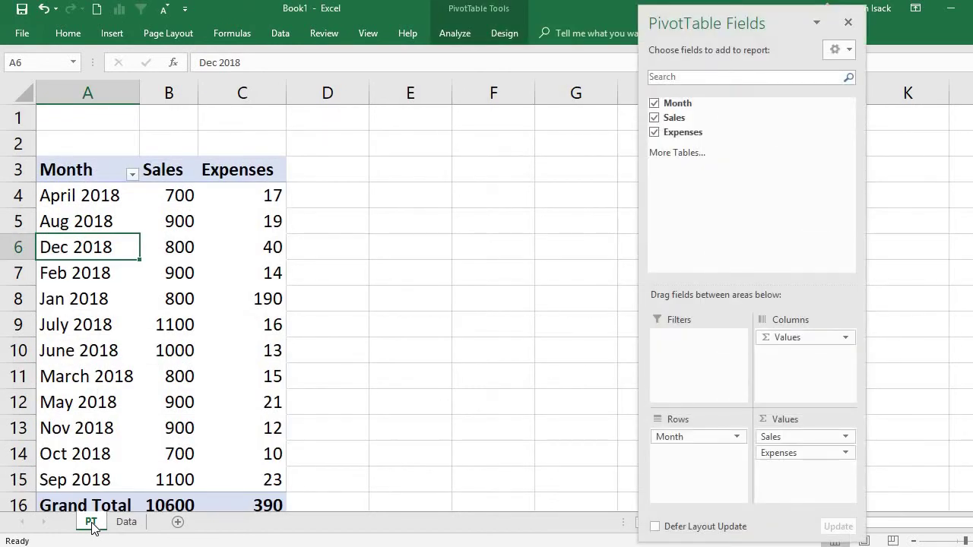
# Switch to space_delimited_textQualified.txt in Notepad, set the Jan 2018 expenses to 1900, and save the file.
pyautogui.moveTo(466, 545)
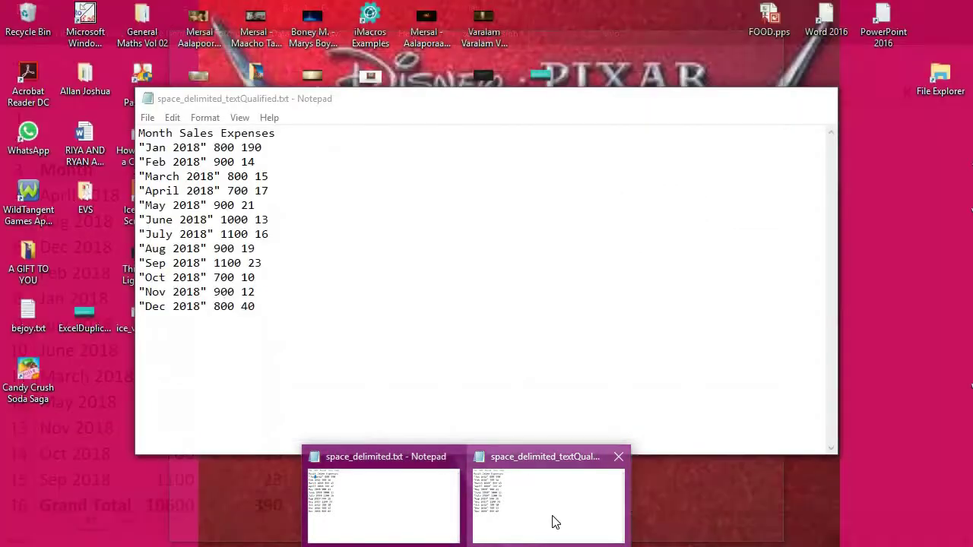
pyautogui.click(556, 521)
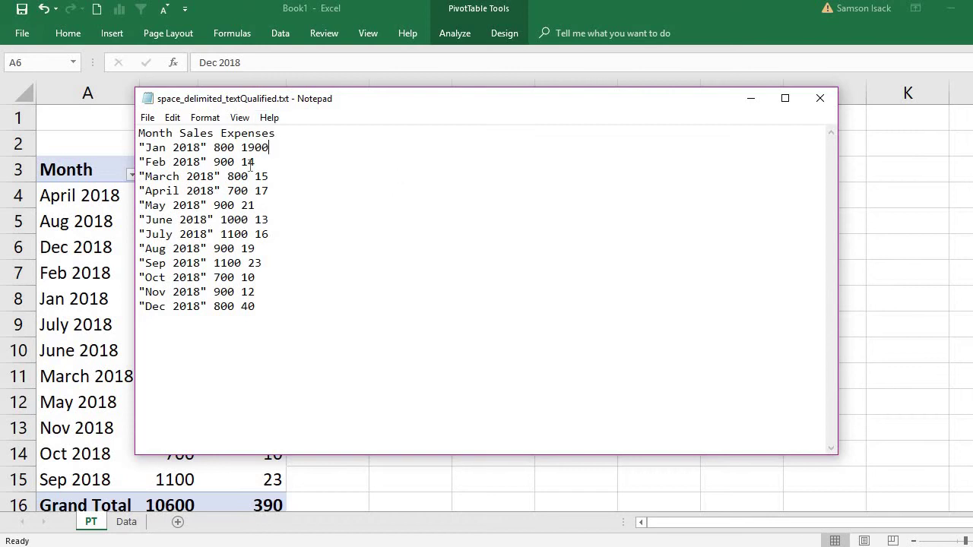
pyautogui.click(146, 118)
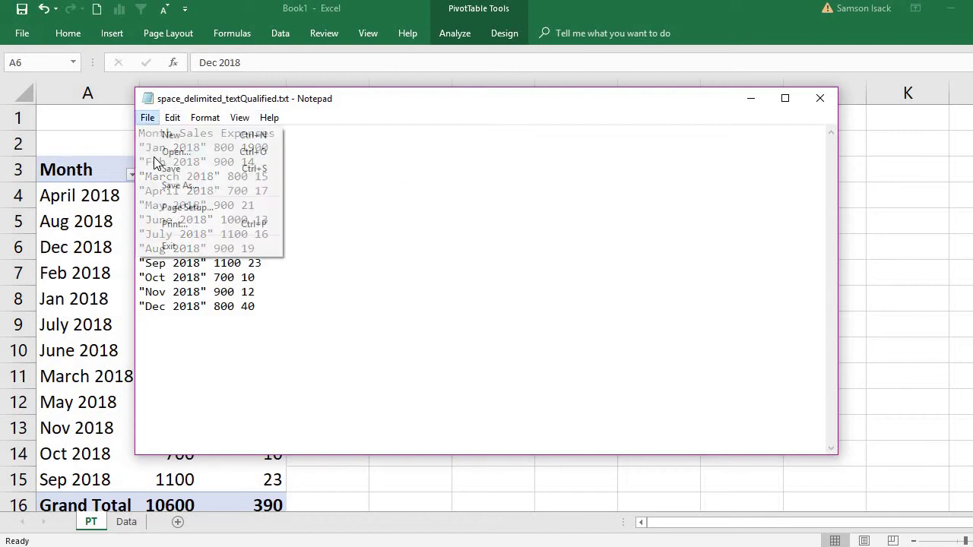
pyautogui.click(170, 169)
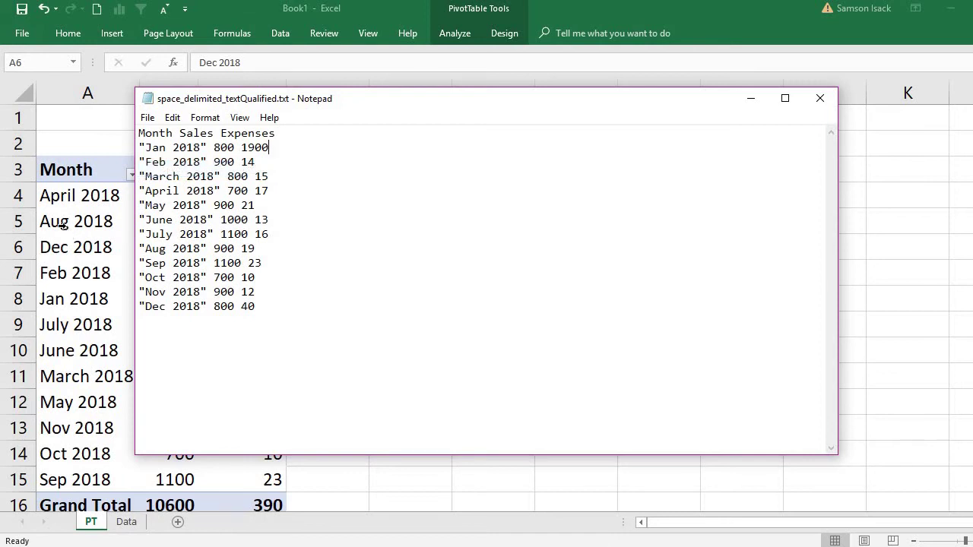
# Return to Excel and refresh the PivotTable on the PT sheet, then check the Jan 2018 expenses there and on the Data sheet.
pyautogui.hotkey('alt', 'Tab')
pyautogui.click(132, 201)
pyautogui.click(97, 226)
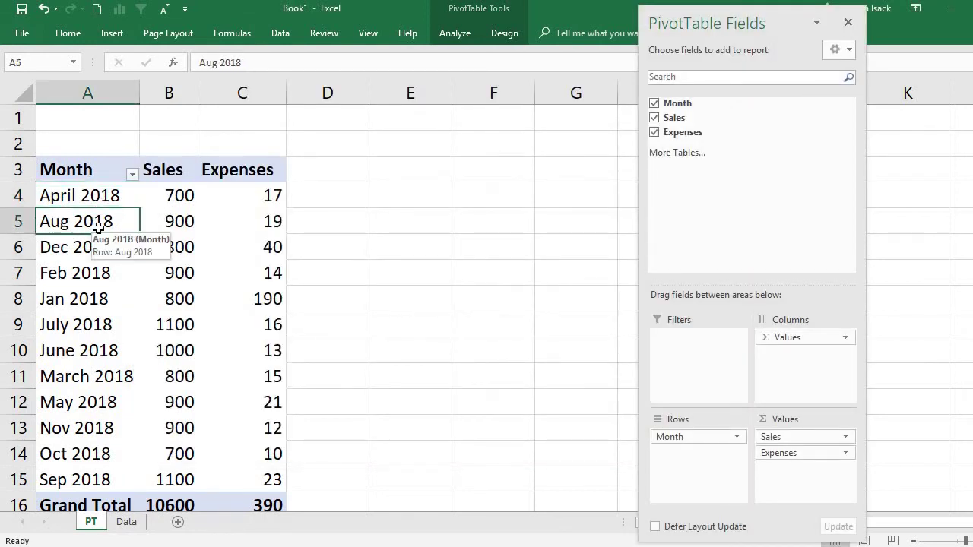
pyautogui.click(283, 303)
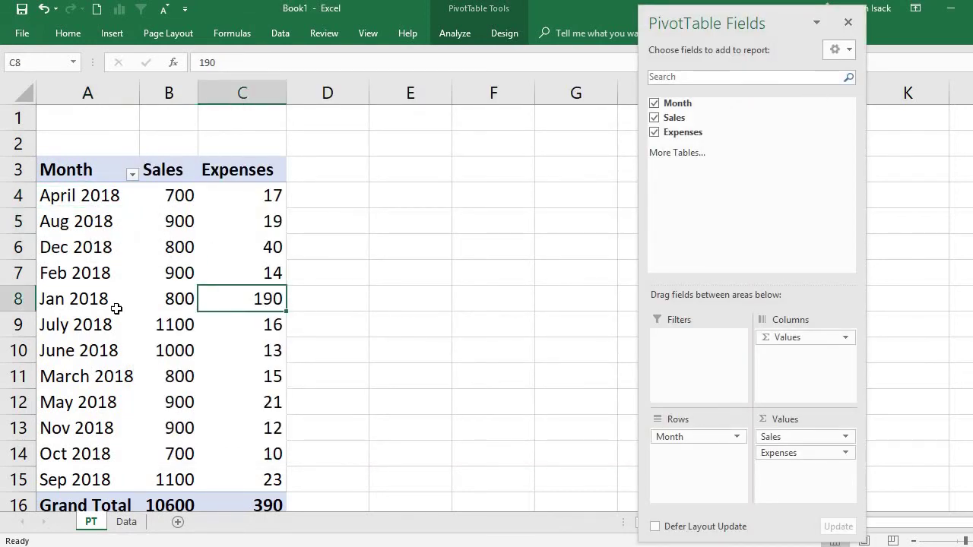
pyautogui.click(111, 304)
pyautogui.rightClick(111, 307)
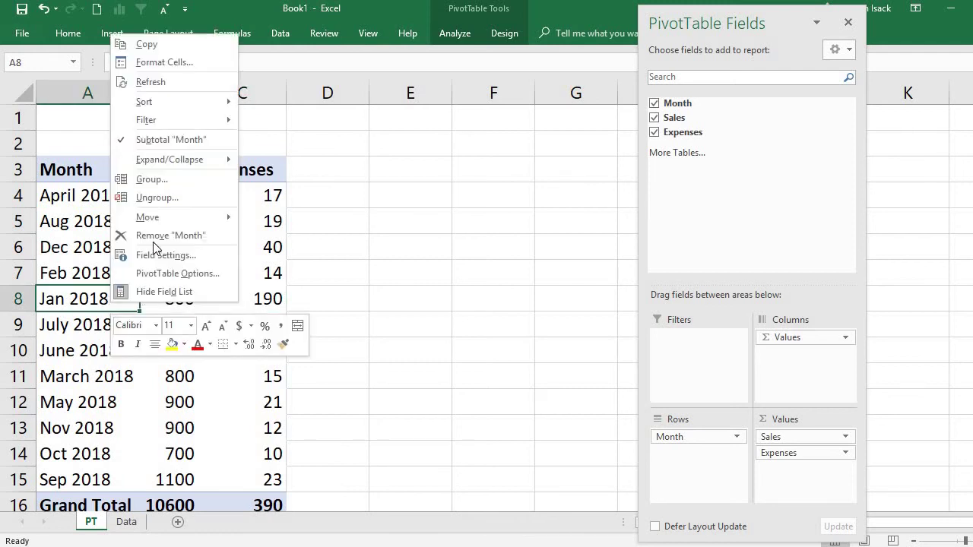
pyautogui.click(260, 303)
pyautogui.click(260, 303)
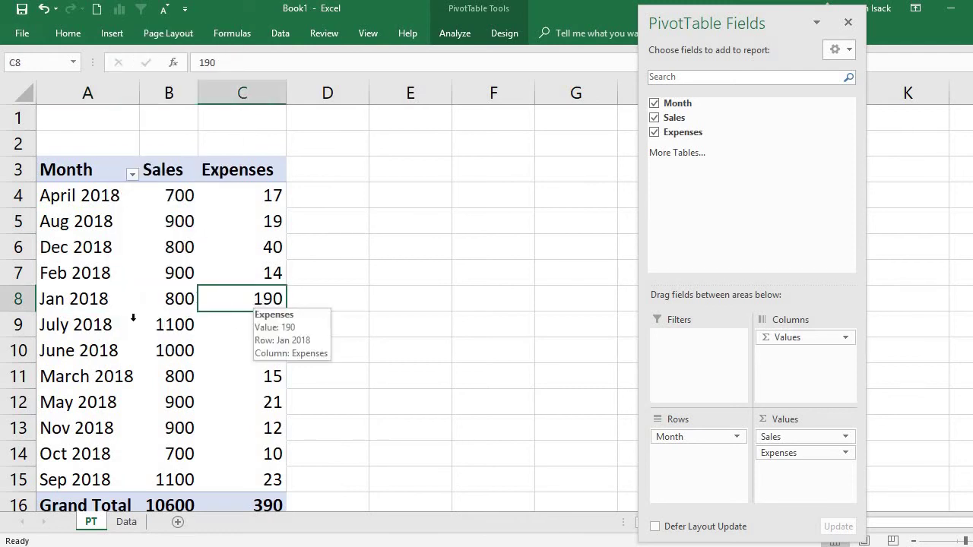
pyautogui.click(97, 307)
pyautogui.rightClick(97, 306)
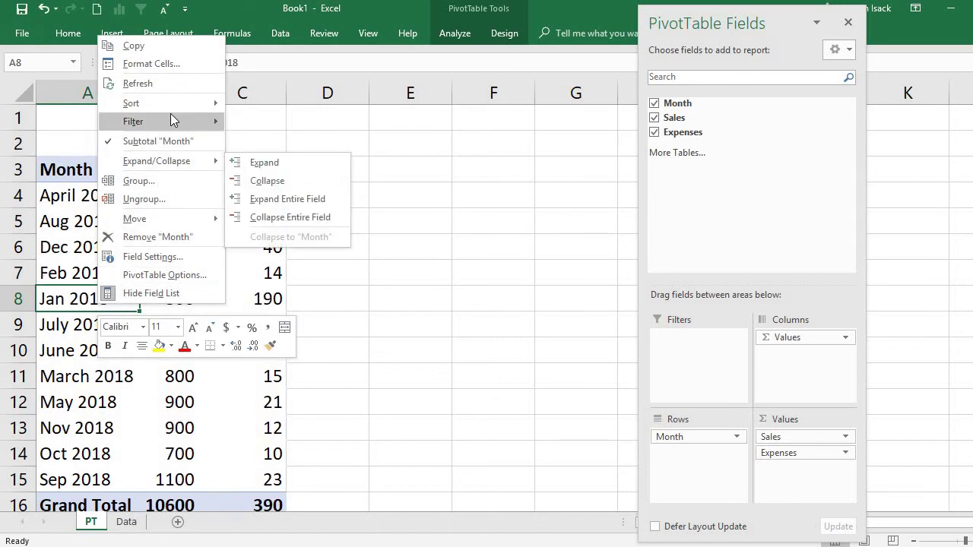
pyautogui.click(183, 85)
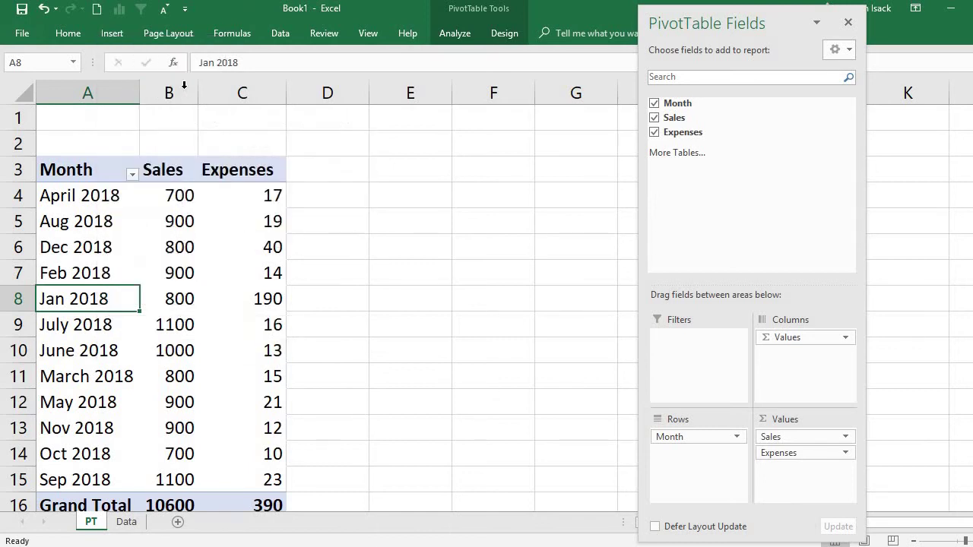
pyautogui.click(261, 298)
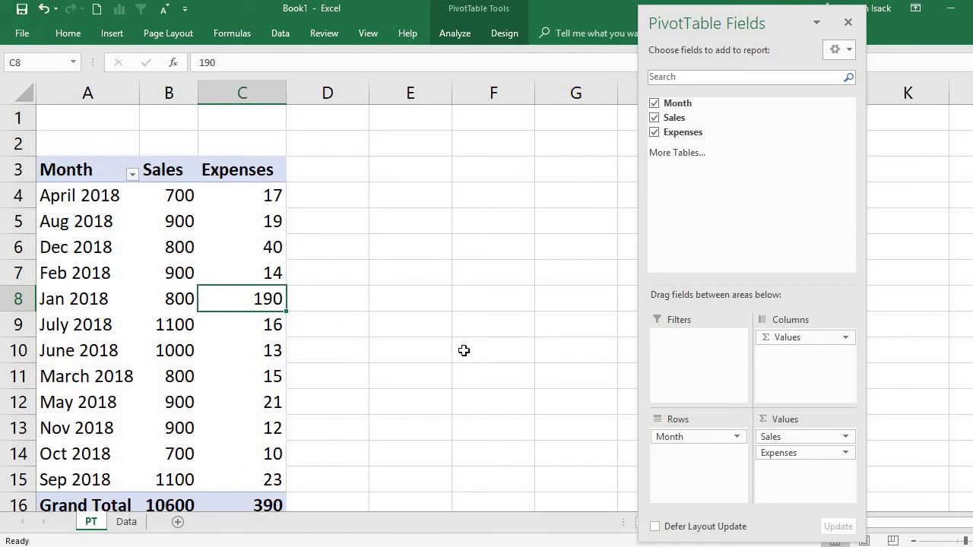
pyautogui.click(126, 522)
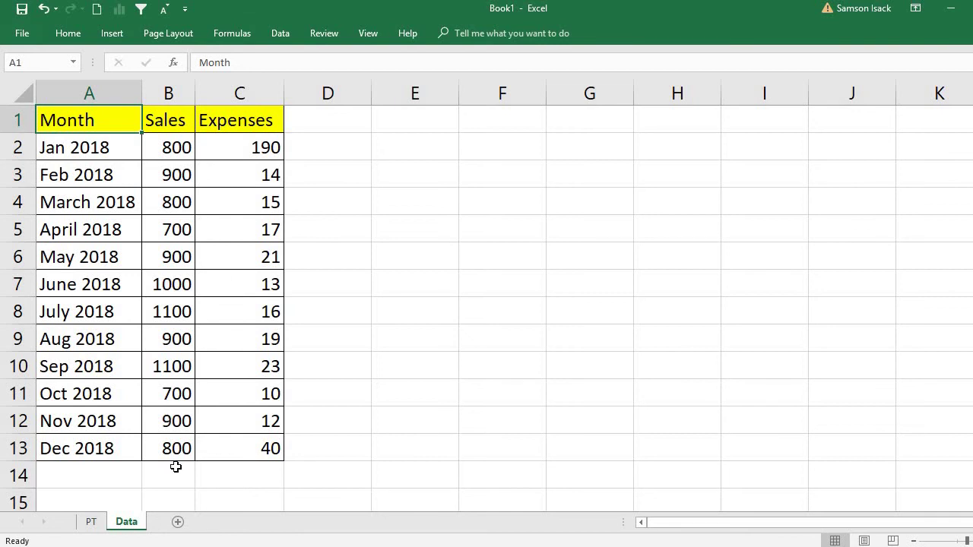
pyautogui.click(91, 521)
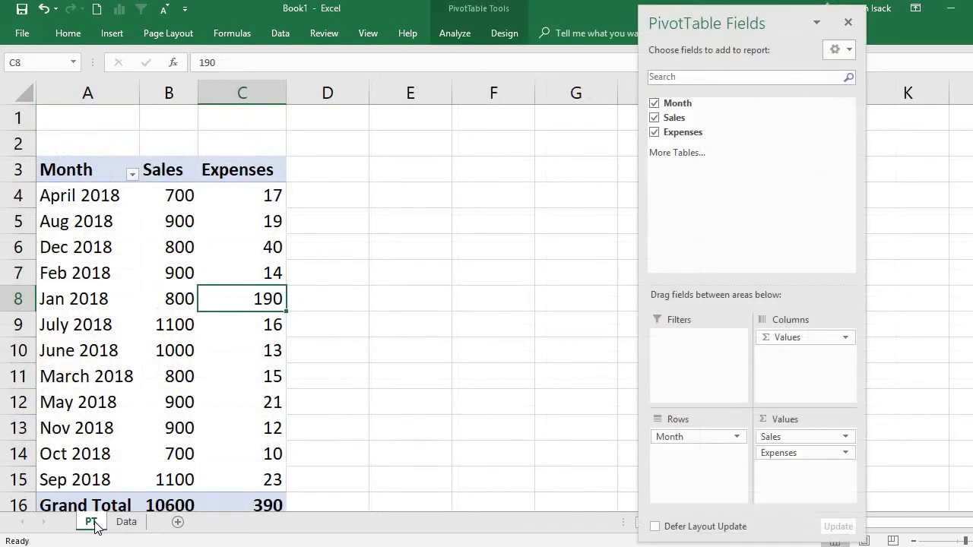
# Close space_delimited.txt in Notepad without saving its changes, then return to the months on Excel's Data sheet.
pyautogui.click(466, 543)
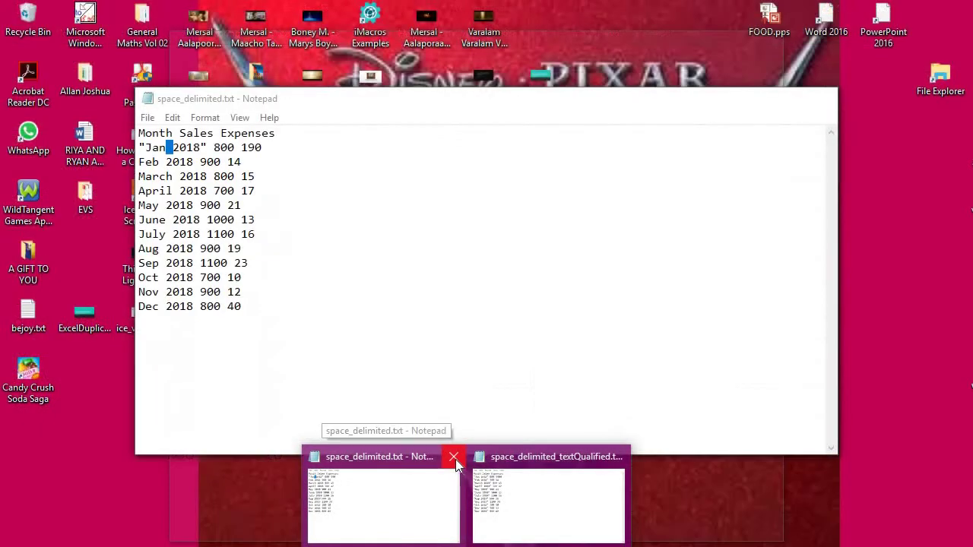
pyautogui.click(455, 458)
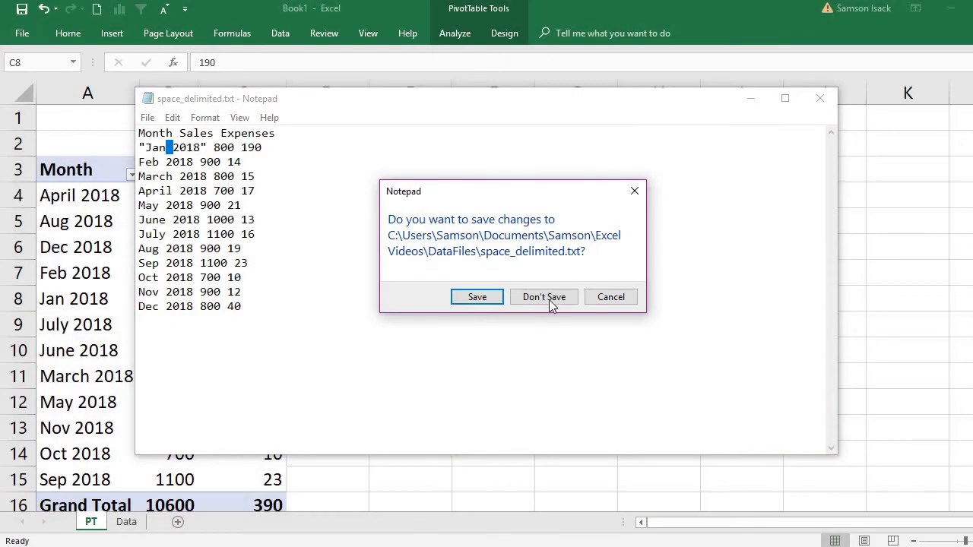
pyautogui.click(548, 299)
pyautogui.click(177, 278)
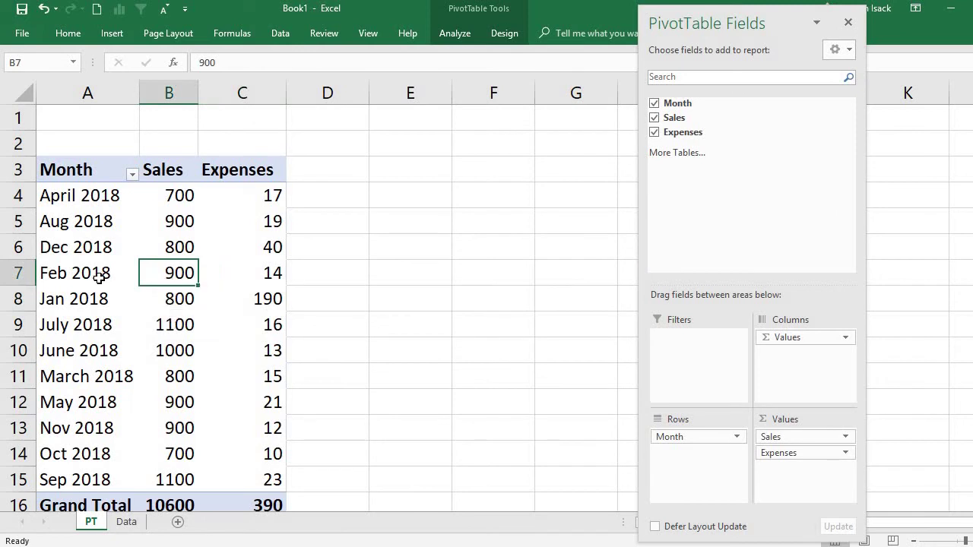
pyautogui.click(128, 525)
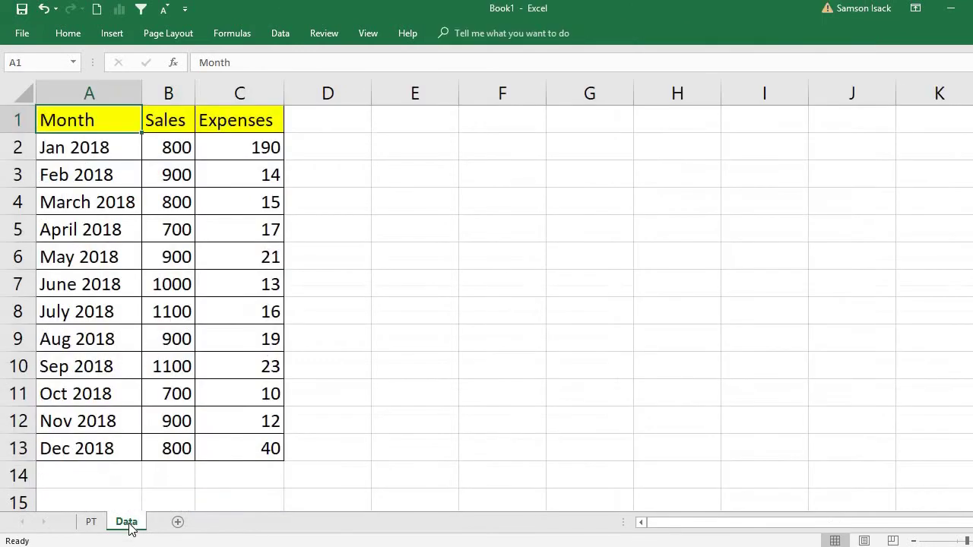
pyautogui.click(113, 355)
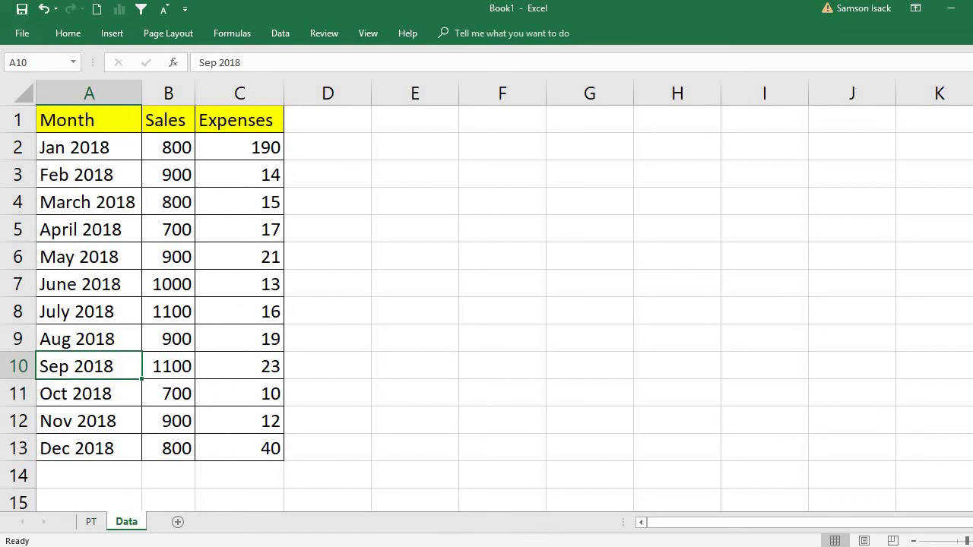
pyautogui.moveTo(466, 546)
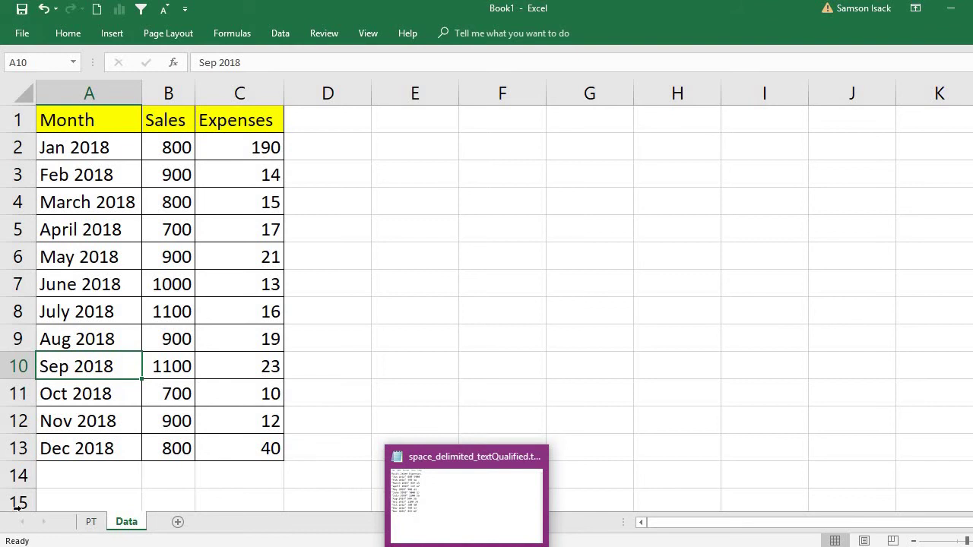
pyautogui.click(127, 236)
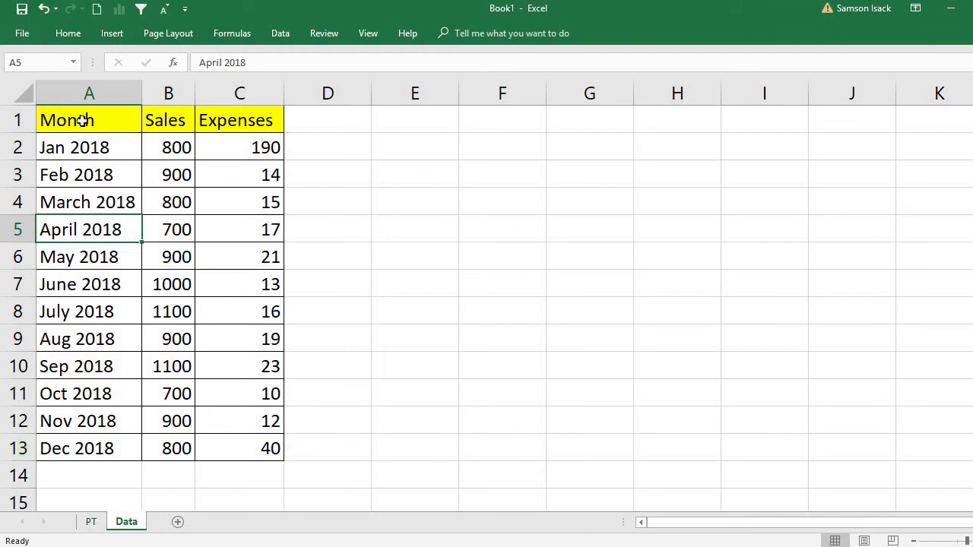
pyautogui.rightClick(98, 311)
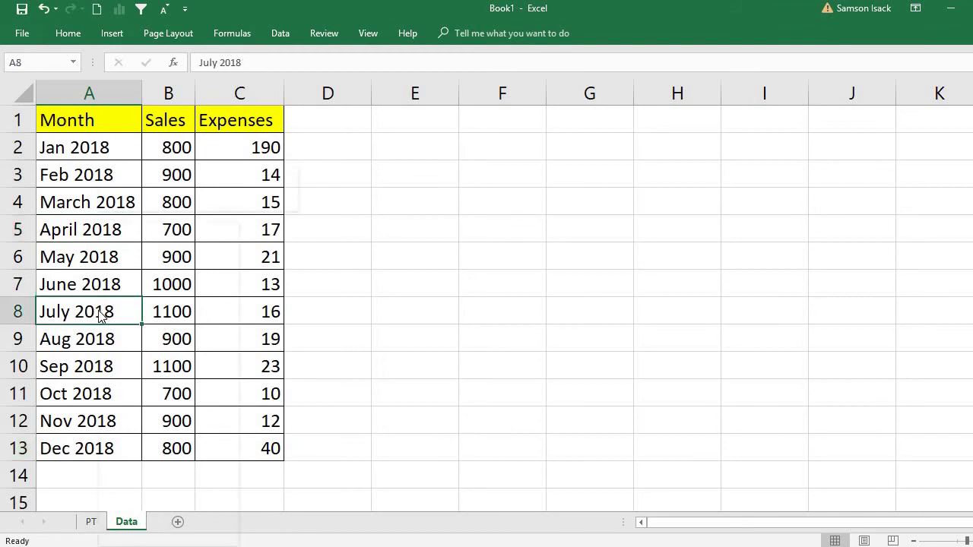
pyautogui.click(83, 199)
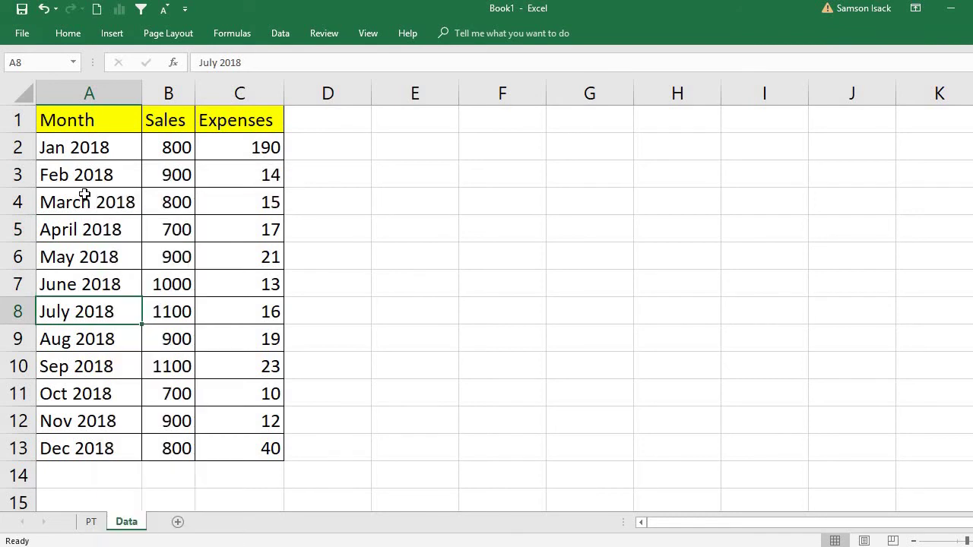
pyautogui.click(85, 200)
pyautogui.rightClick(86, 201)
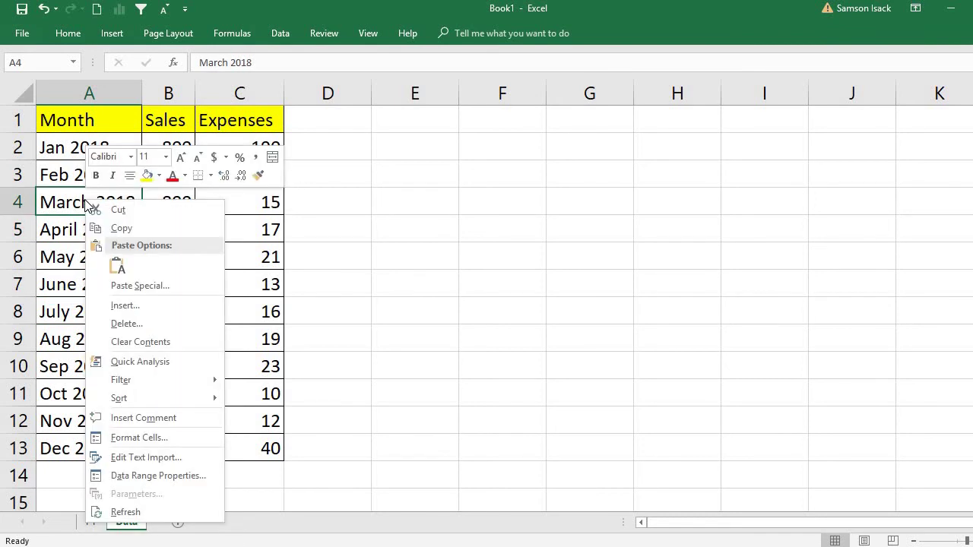
pyautogui.click(63, 258)
pyautogui.click(62, 260)
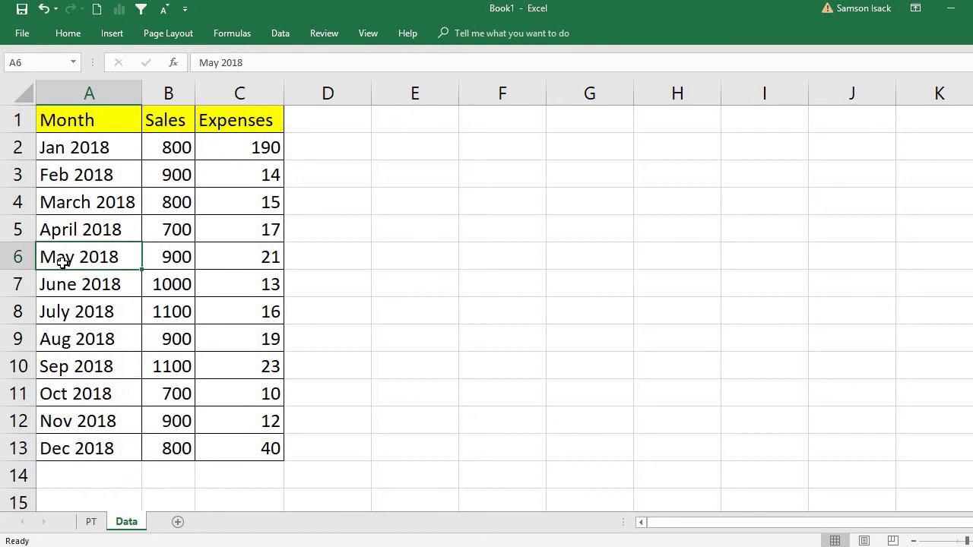
# Refresh the imported data on the Data sheet from space_delimited_textQualified.txt and check the Jan 2018 expenses.
pyautogui.rightClick(63, 260)
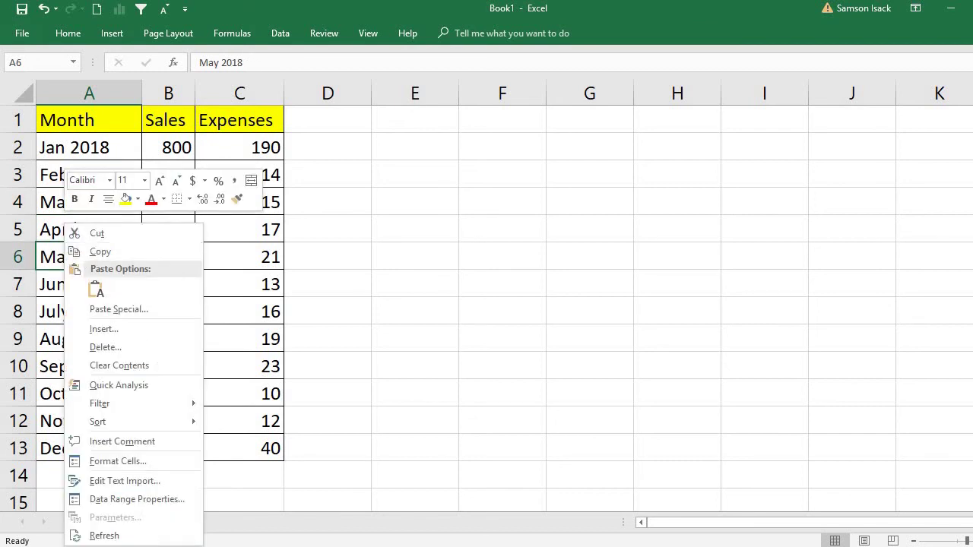
pyautogui.click(136, 535)
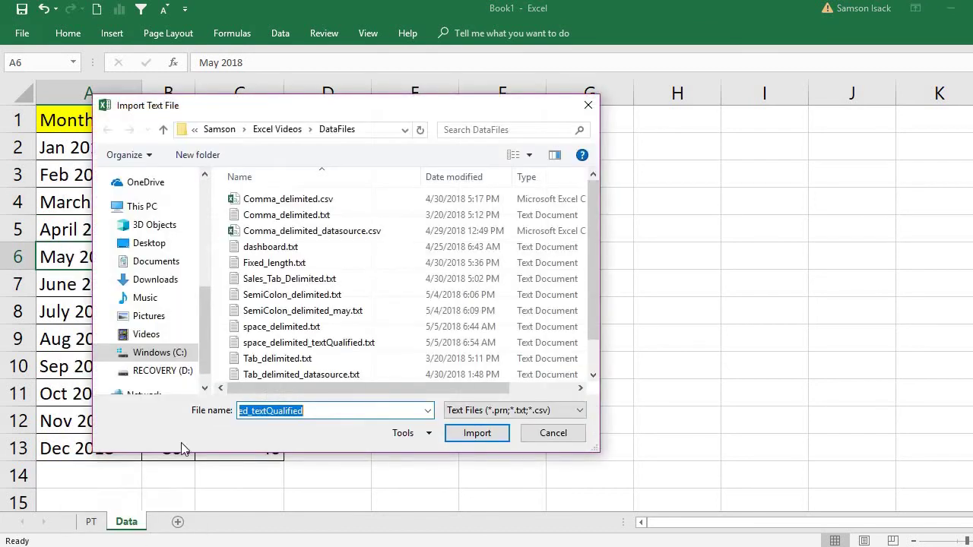
pyautogui.click(359, 347)
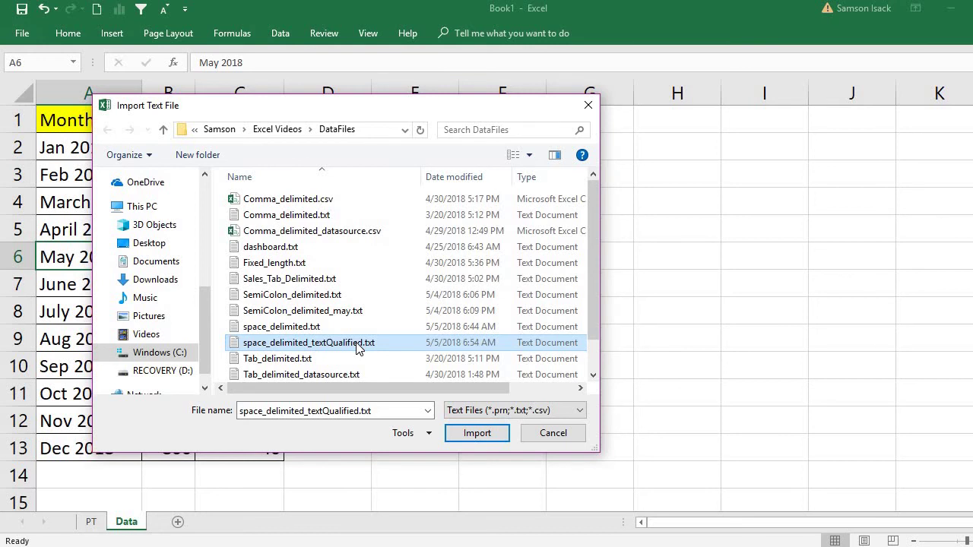
pyautogui.doubleClick(360, 343)
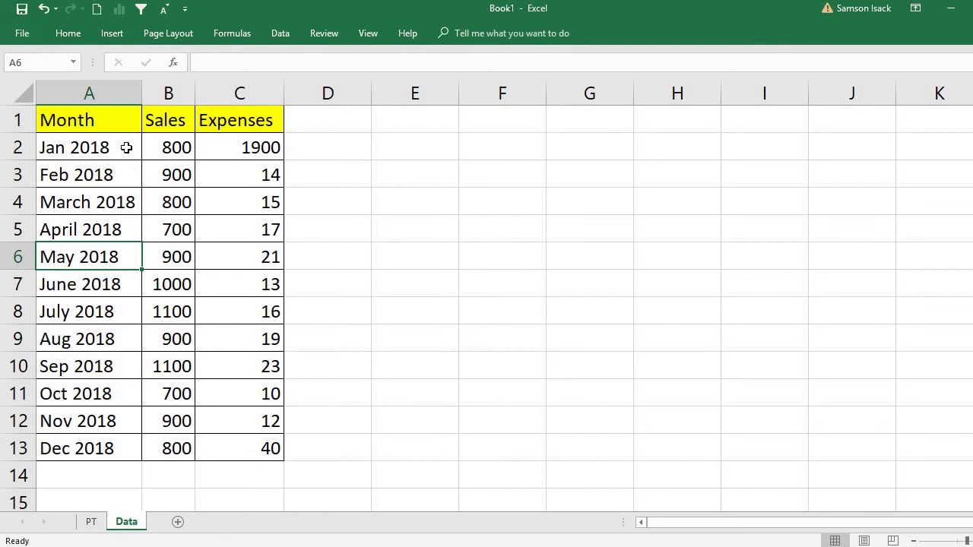
pyautogui.click(255, 147)
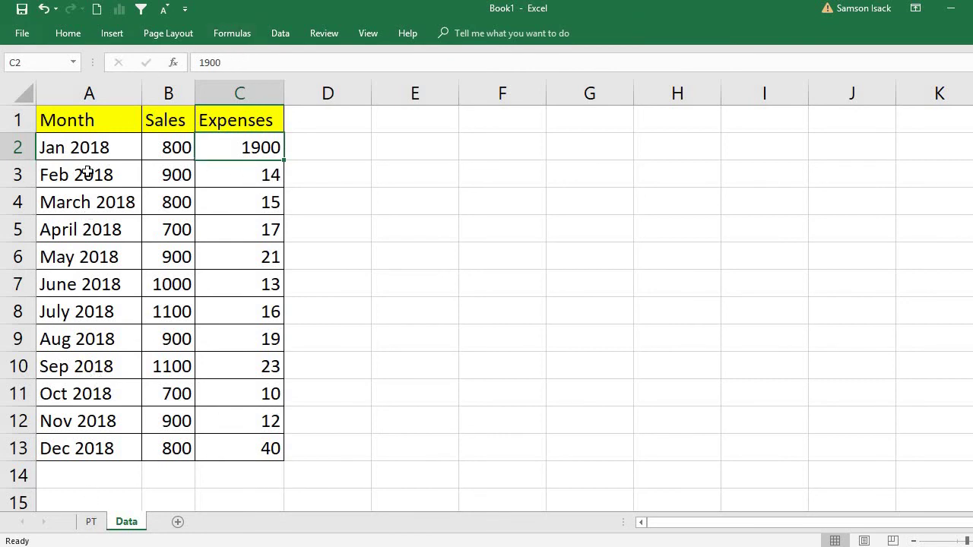
# Refresh the PivotTable on the PT sheet and check the Jan 2018 expenses and the grand total.
pyautogui.click(92, 521)
pyautogui.rightClick(101, 273)
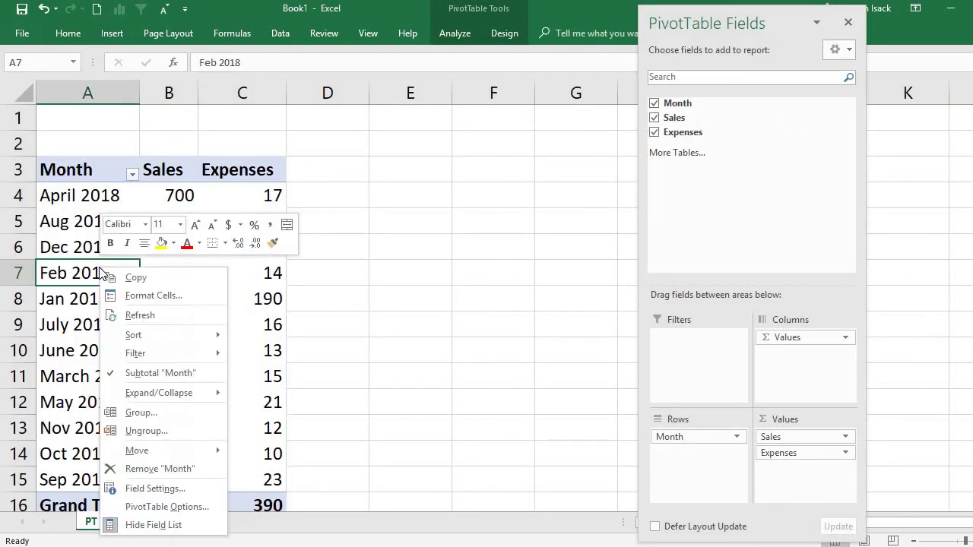
pyautogui.click(76, 251)
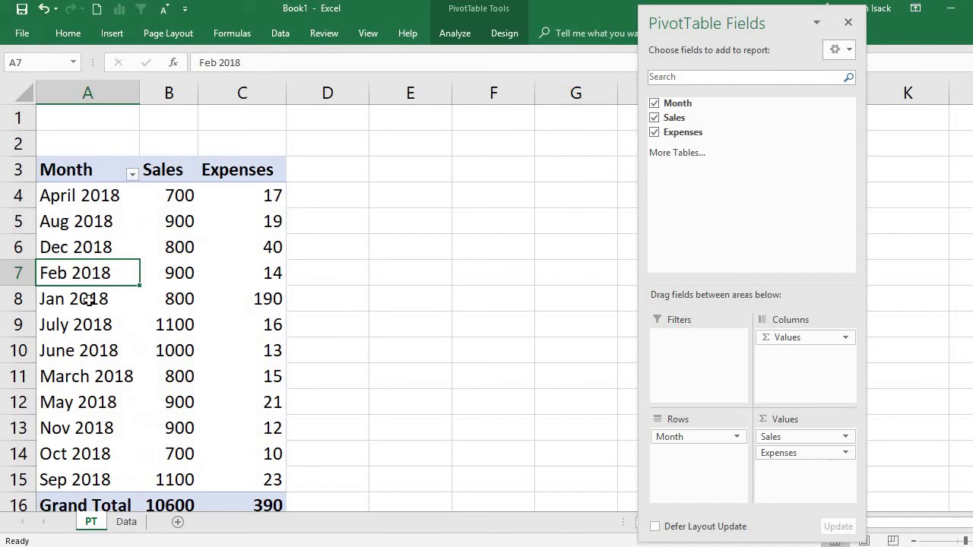
pyautogui.click(89, 300)
pyautogui.click(246, 302)
pyautogui.rightClick(245, 302)
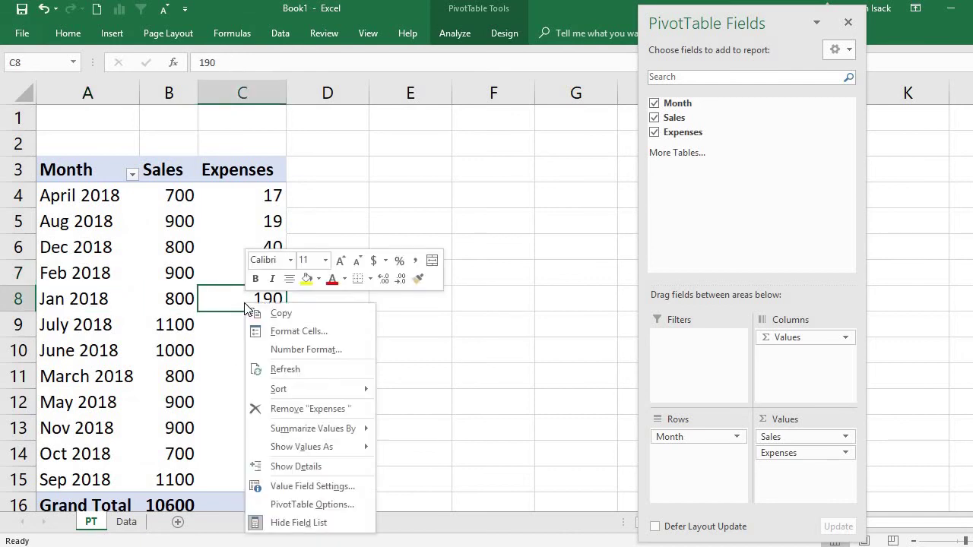
pyautogui.click(295, 369)
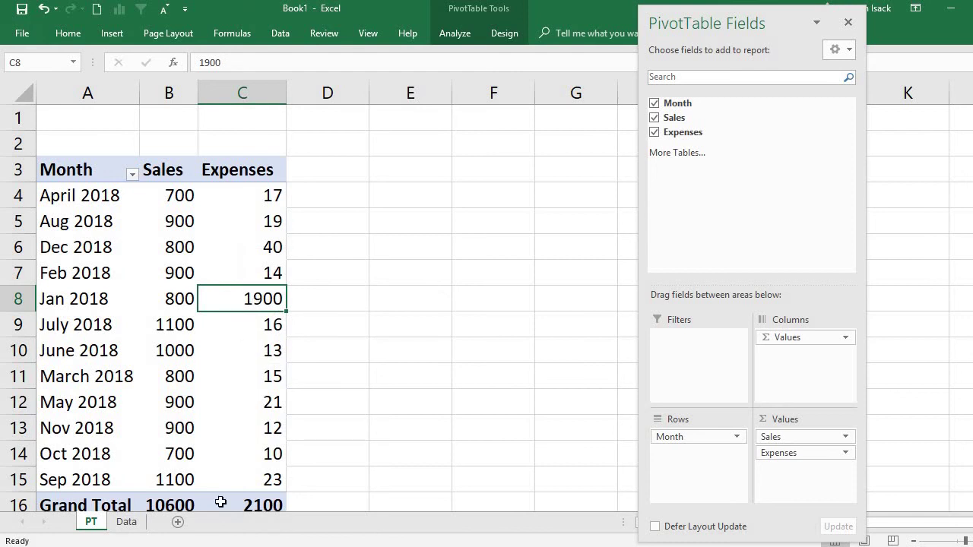
pyautogui.moveTo(231, 509)
pyautogui.moveTo(176, 304)
# Open space_delimited_textQualified.txt from the DataFiles folder in Notepad and save a copy as space_delimited_textQualified_may.txt.
pyautogui.hotkey('alt', 'Tab')
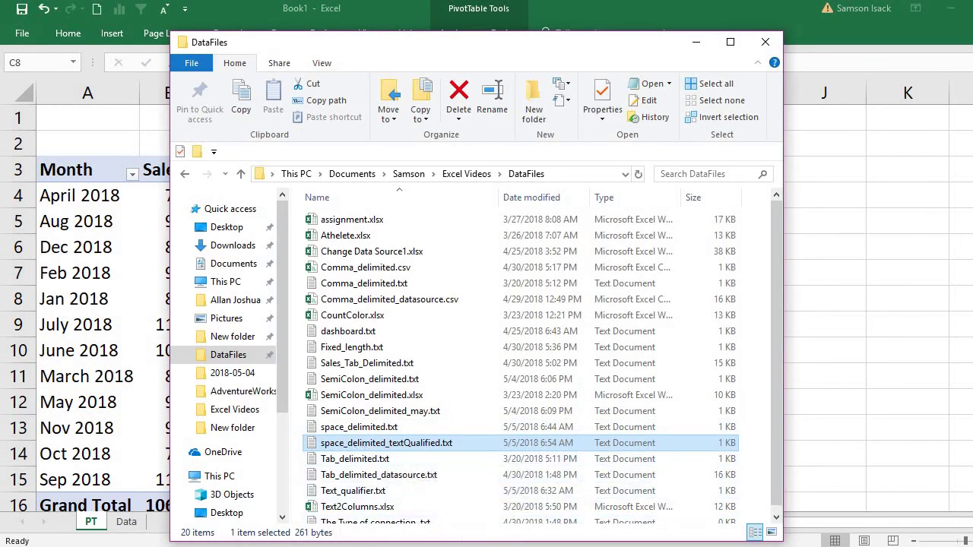
pyautogui.press('Return')
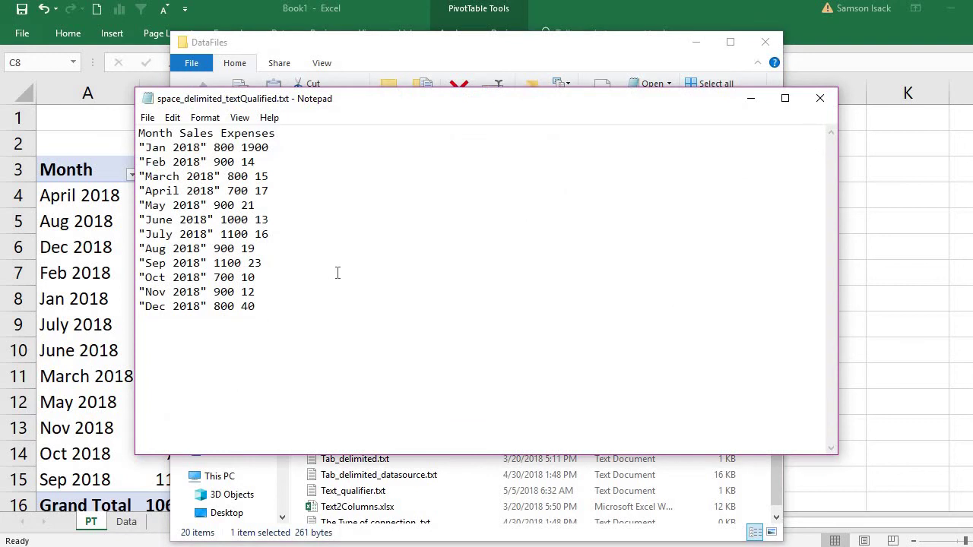
pyautogui.click(147, 118)
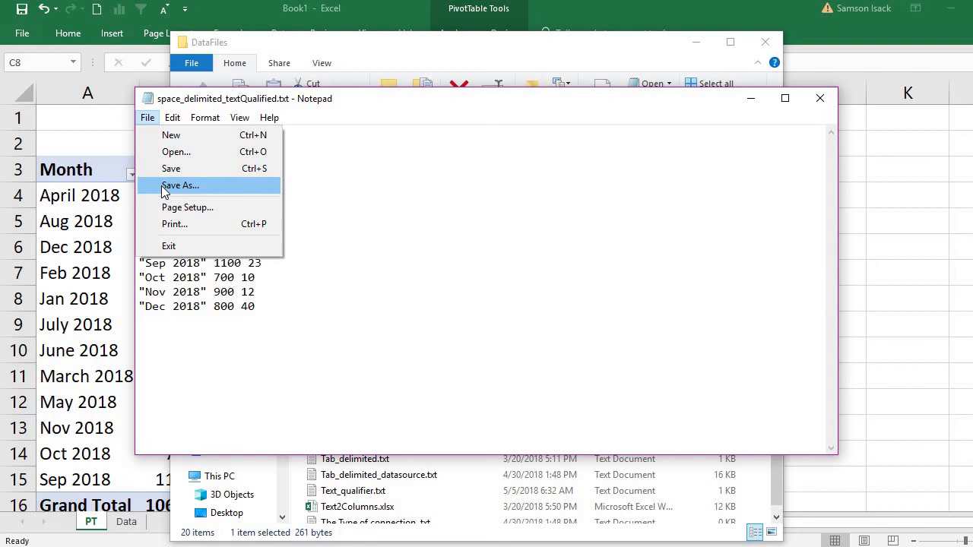
pyautogui.click(220, 190)
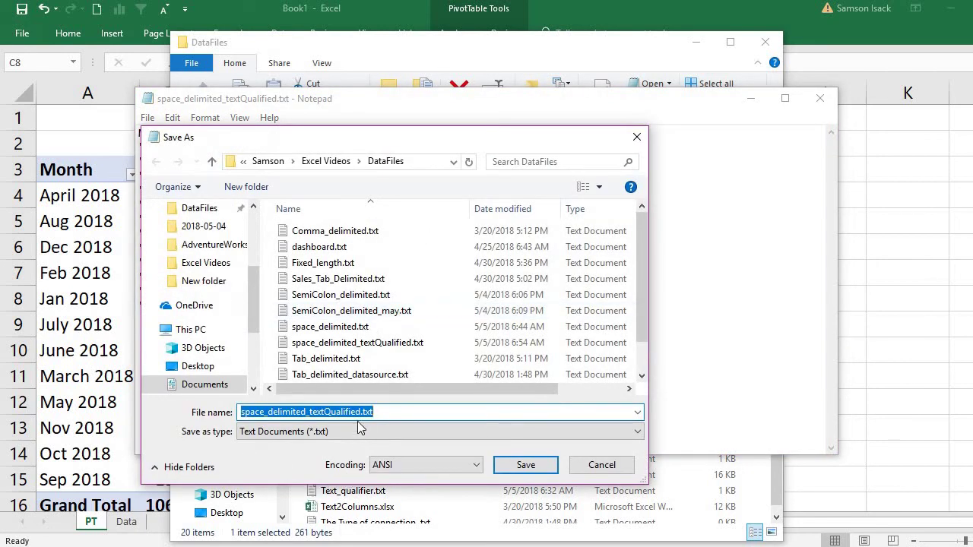
pyautogui.click(361, 412)
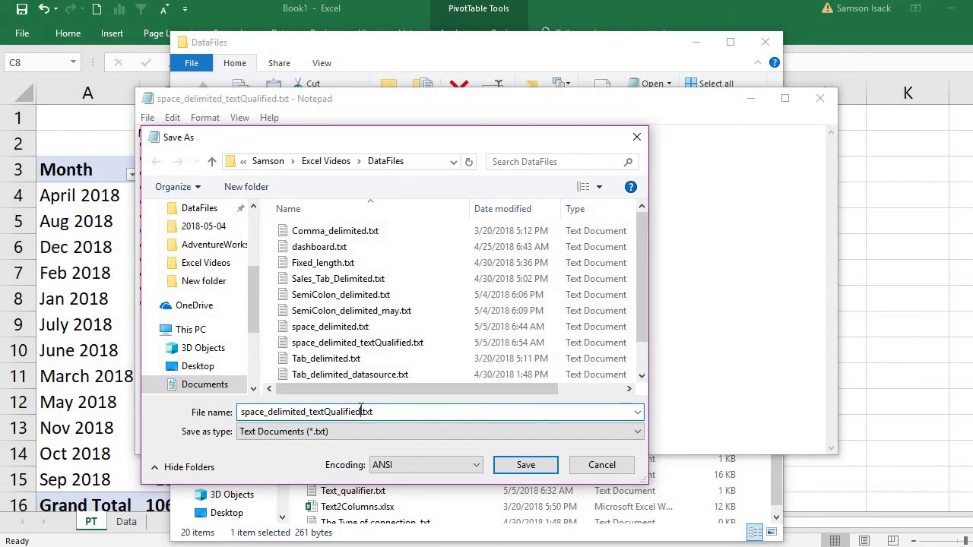
pyautogui.write('_may')
pyautogui.click(540, 470)
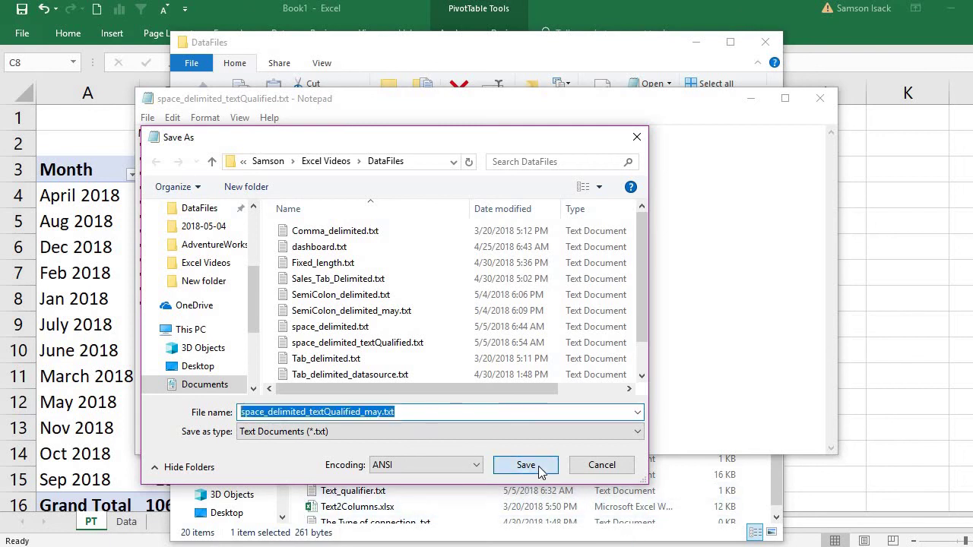
# In space_delimited_textQualified_may.txt in Notepad, set the Jan 2018 sales to 700 and expenses to 98, and save the file.
pyautogui.hotkey('alt', 'Tab')
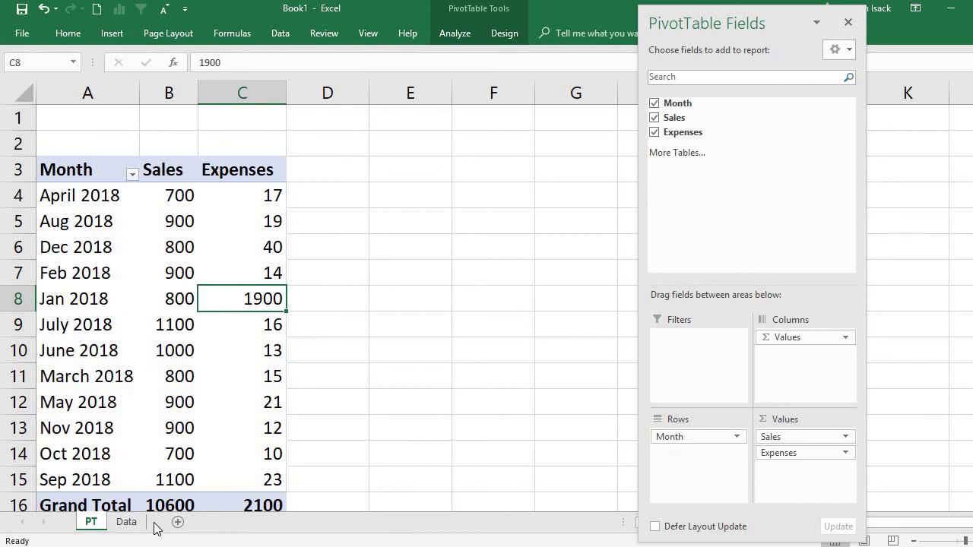
pyautogui.hotkey('alt', 'Tab')
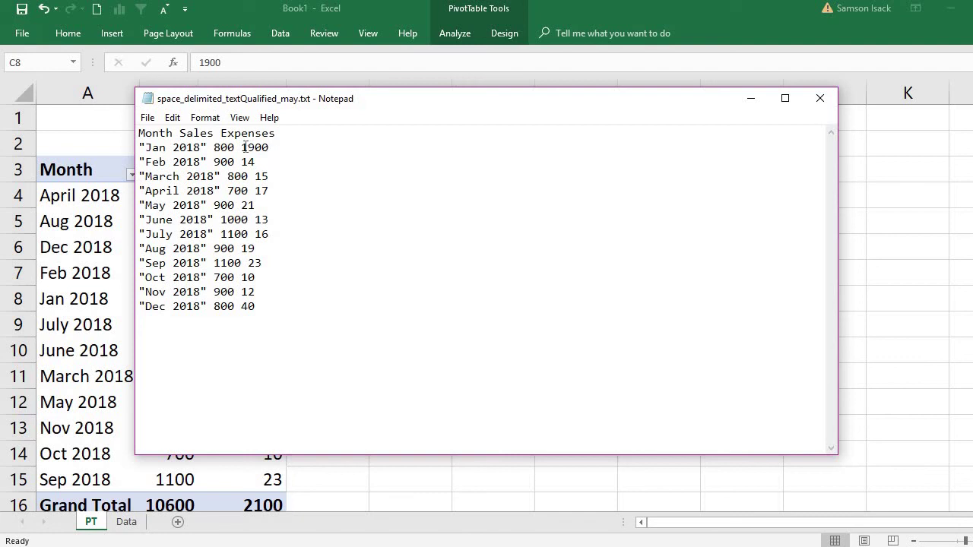
pyautogui.moveTo(240, 147); pyautogui.dragTo(270, 148)
pyautogui.press('BackSpace')
pyautogui.write('98')
pyautogui.moveTo(217, 147); pyautogui.dragTo(221, 152)
pyautogui.write('7')
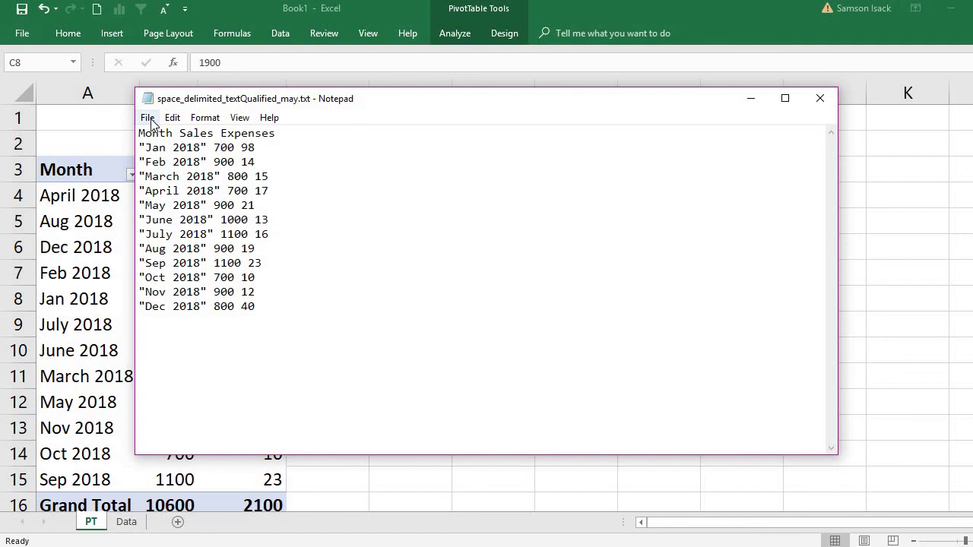
pyautogui.click(148, 117)
pyautogui.click(182, 168)
# Return to Excel and refresh the Data sheet's import from space_delimited_textQualified_may.txt, then check the Jan 2018 sales and expenses.
pyautogui.hotkey('alt', 'Tab')
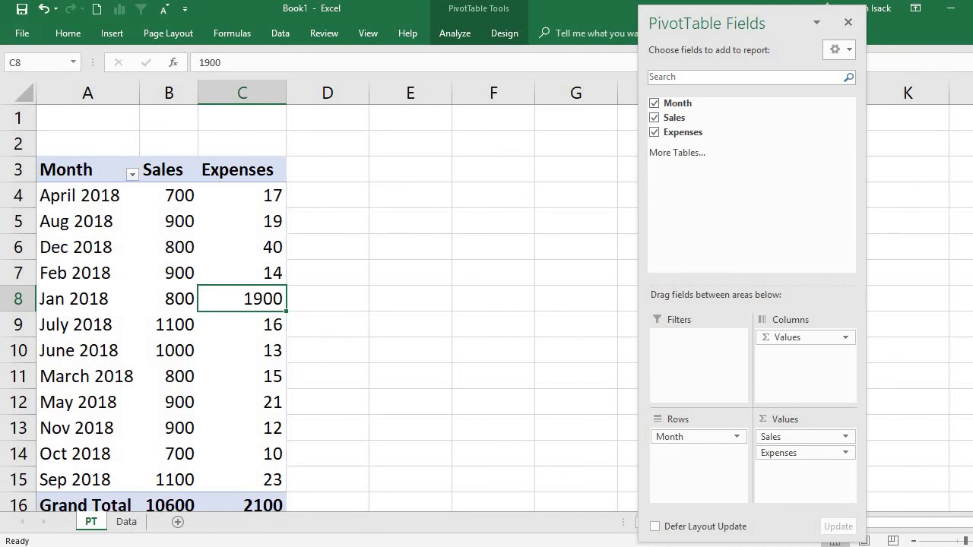
pyautogui.hotkey('alt', 'Tab')
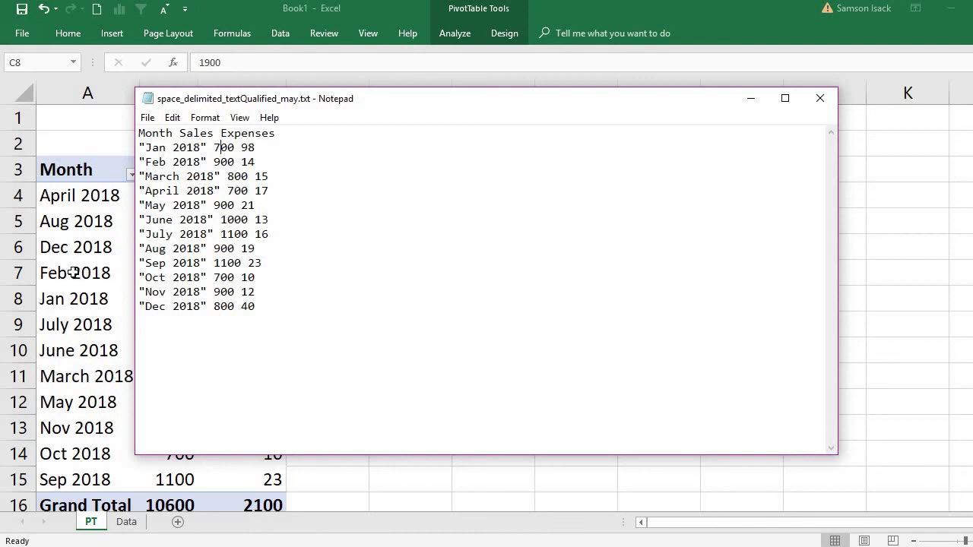
pyautogui.hotkey('alt', 'Tab')
pyautogui.click(97, 228)
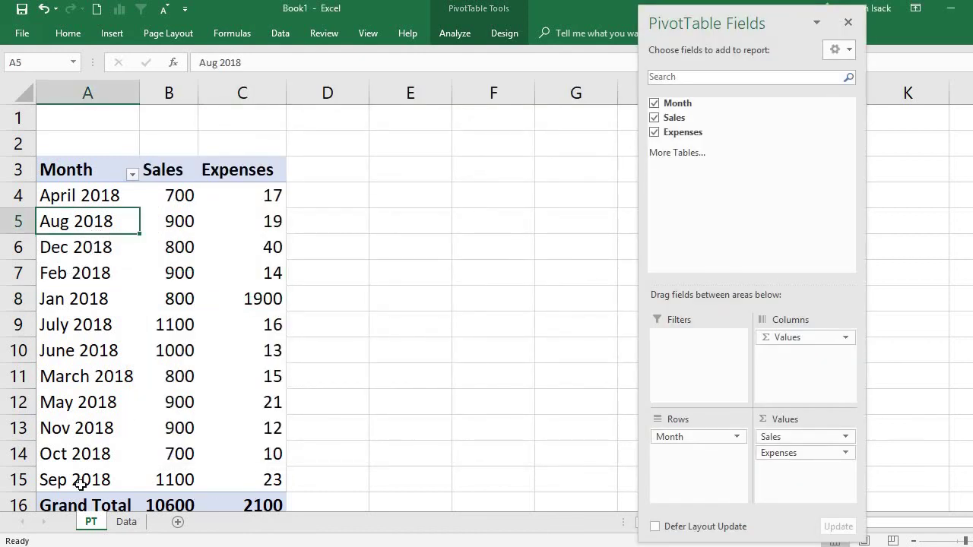
pyautogui.click(127, 522)
pyautogui.click(113, 209)
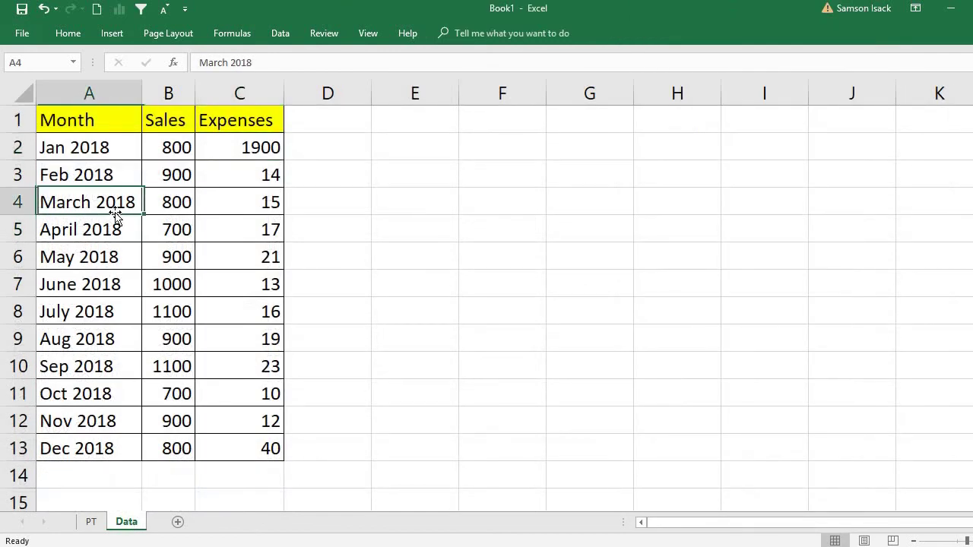
pyautogui.rightClick(115, 204)
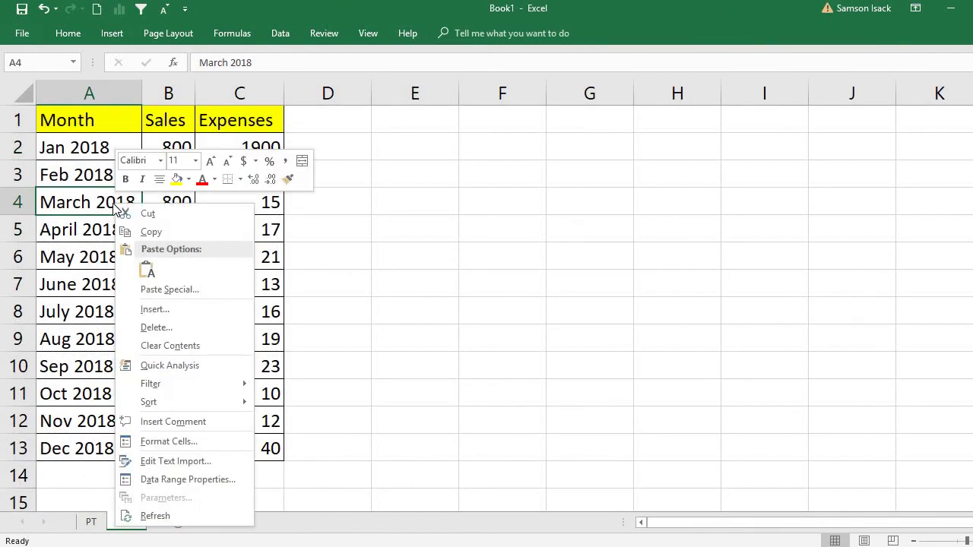
pyautogui.click(190, 517)
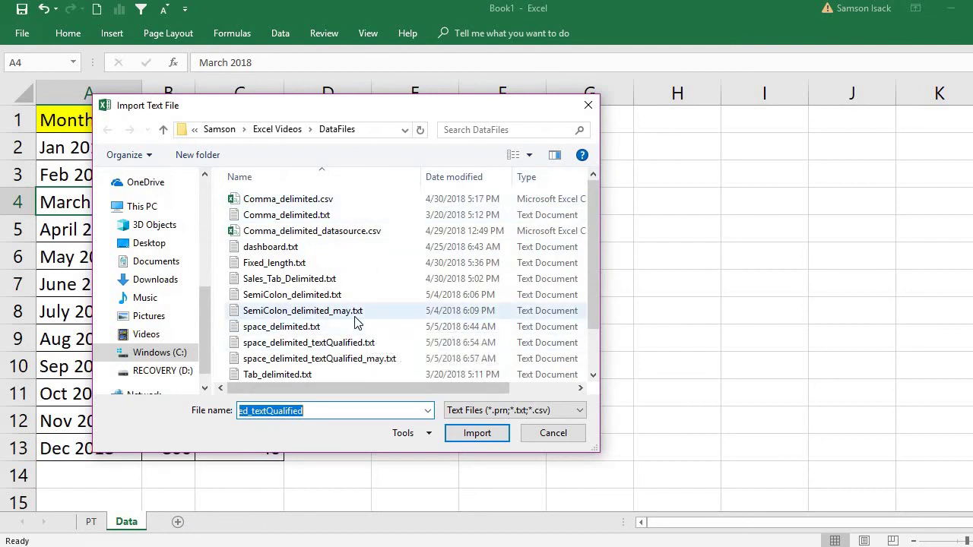
pyautogui.click(370, 363)
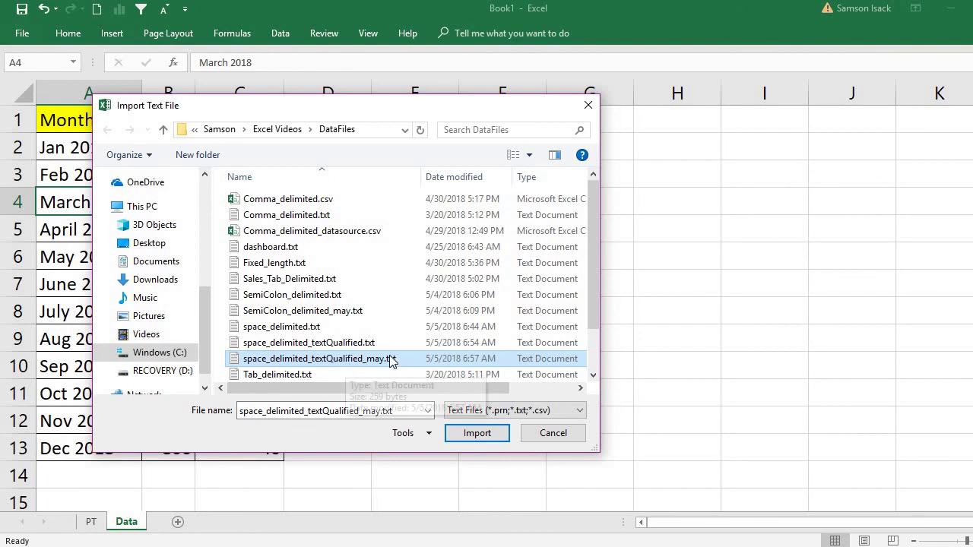
pyautogui.click(472, 434)
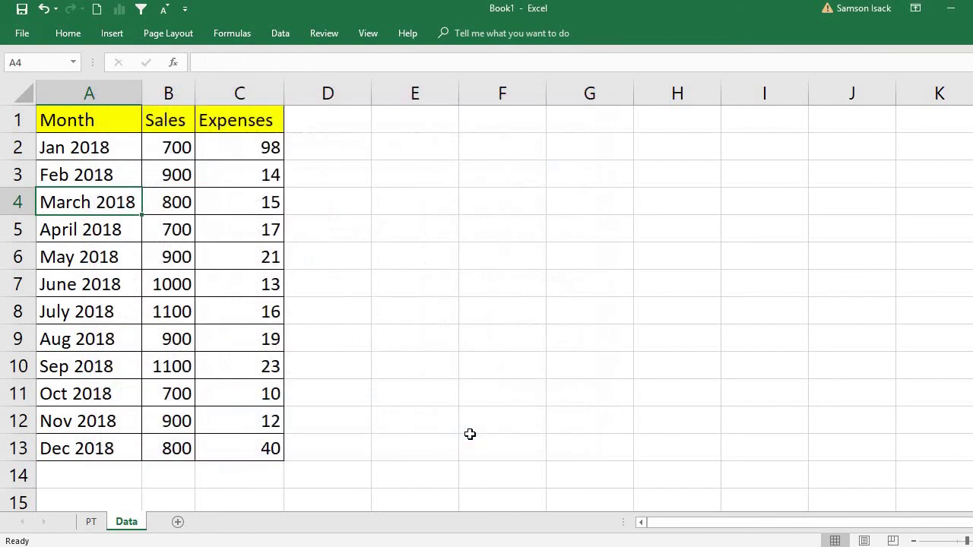
pyautogui.click(159, 140)
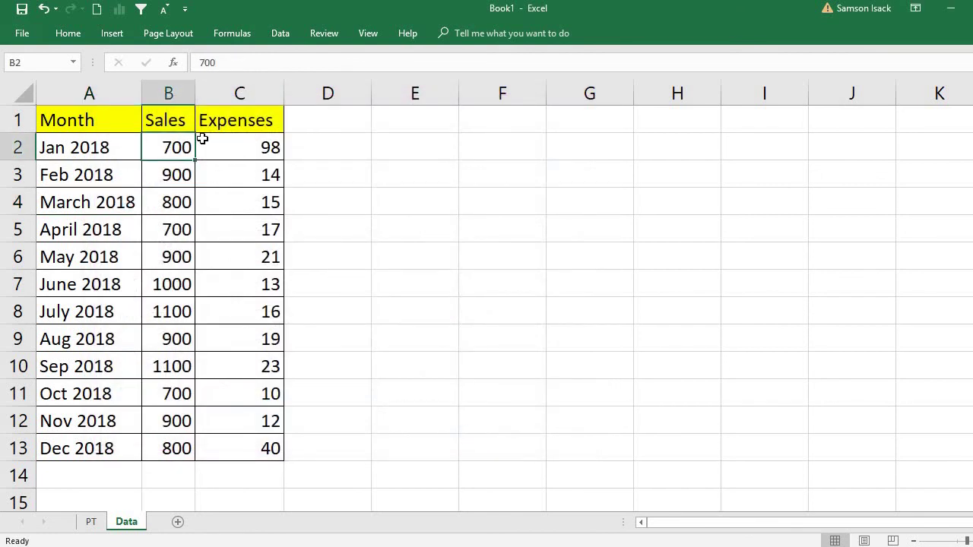
pyautogui.click(202, 139)
# Refresh the PivotTable on the PT sheet and check the Jan 2018 sales and expenses.
pyautogui.click(91, 522)
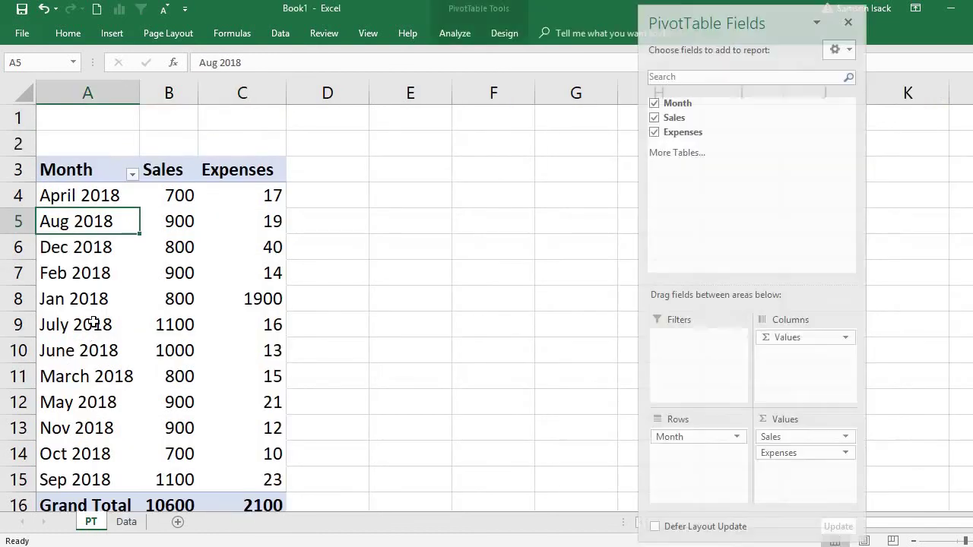
pyautogui.rightClick(94, 325)
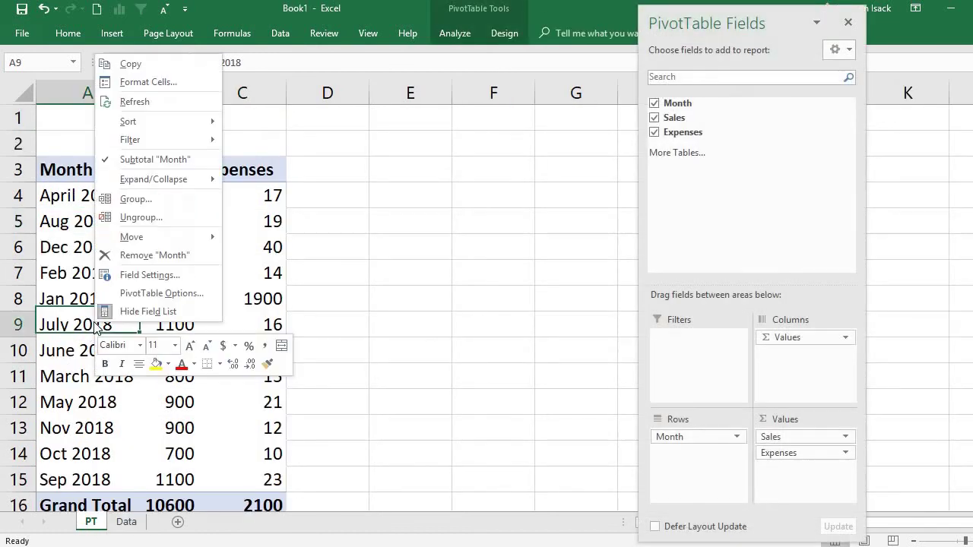
pyautogui.click(163, 101)
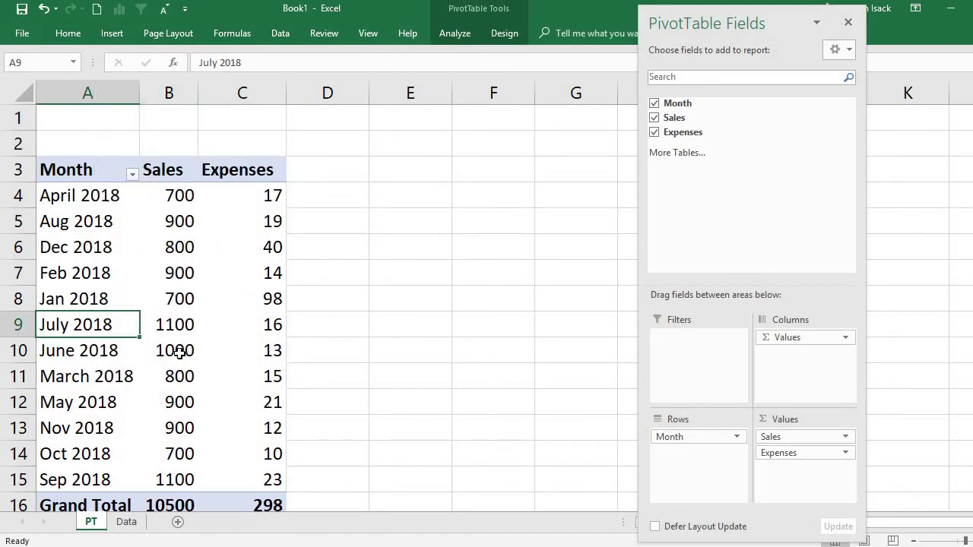
pyautogui.click(88, 298)
pyautogui.click(190, 298)
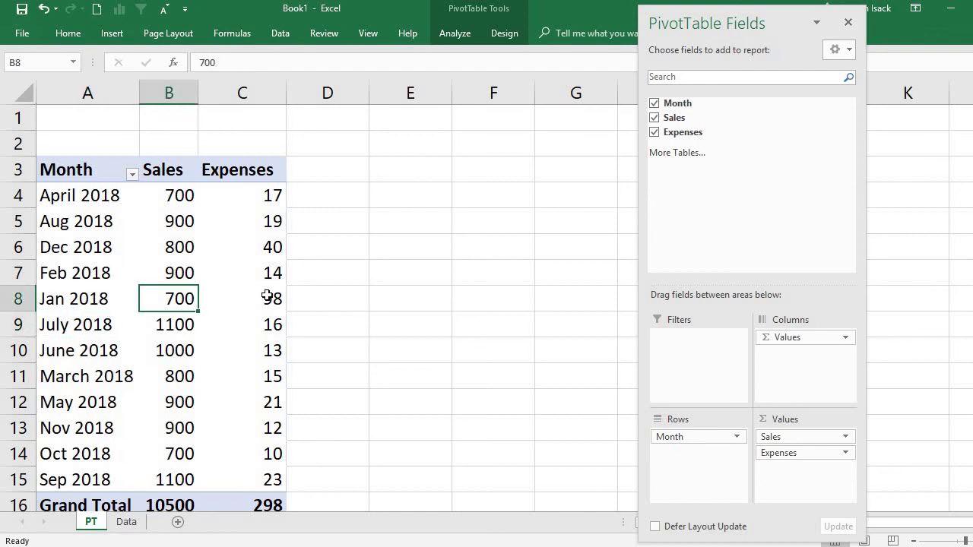
pyautogui.click(240, 300)
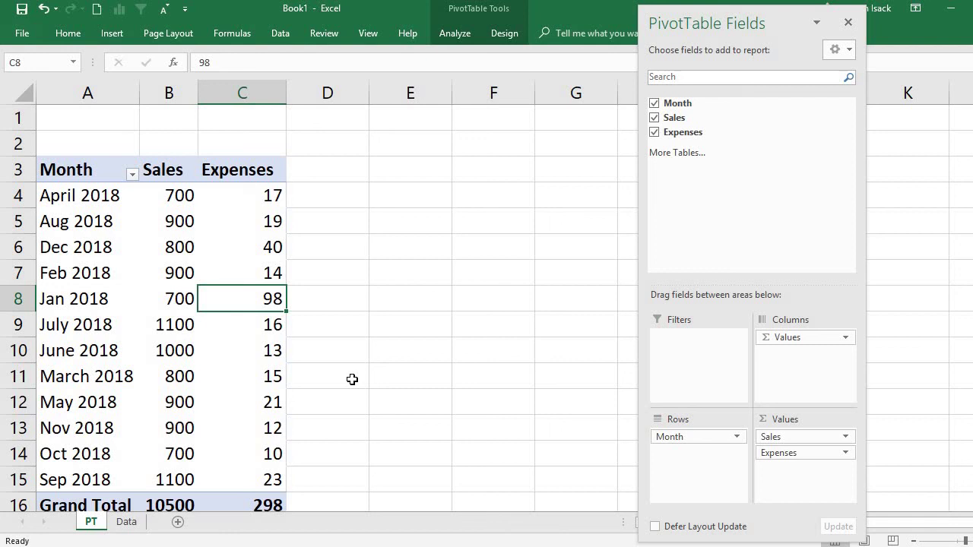
pyautogui.click(126, 523)
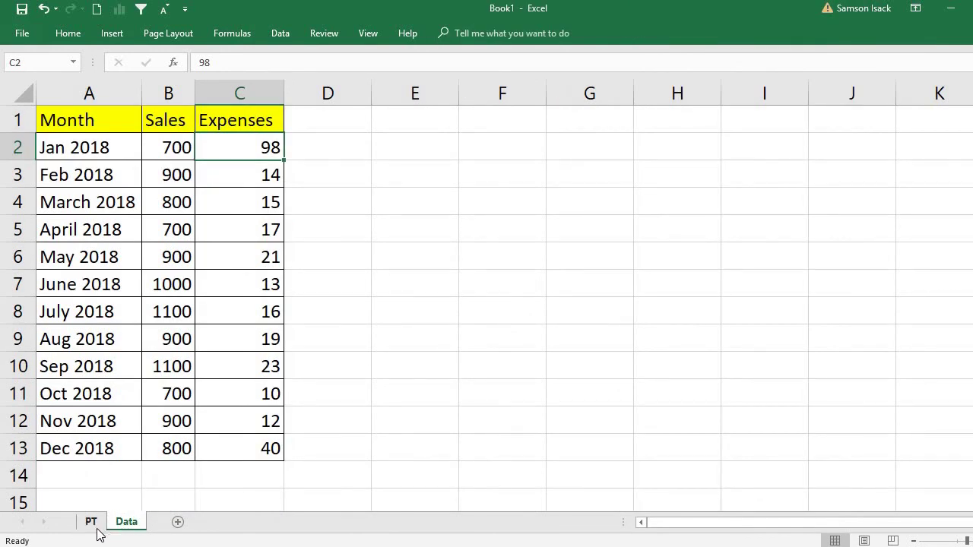
pyautogui.click(95, 526)
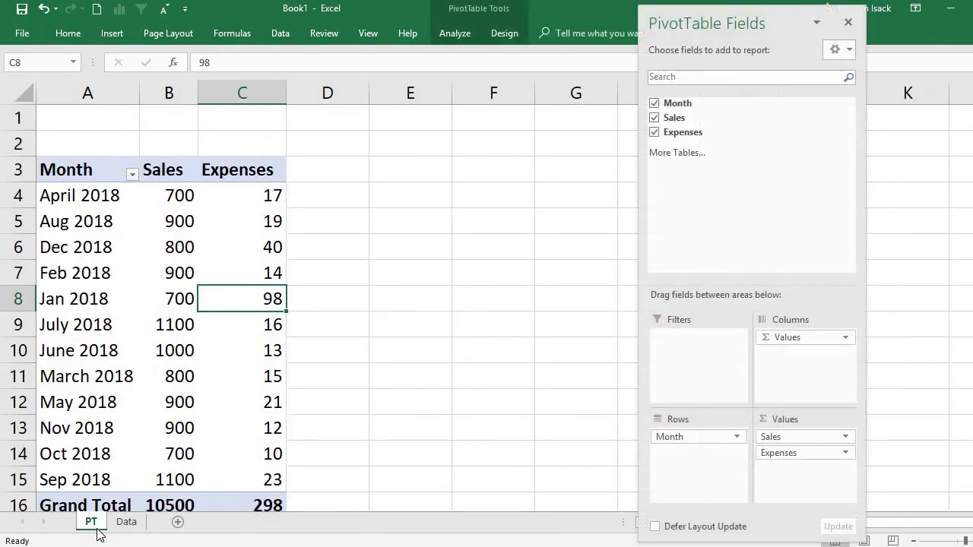
pyautogui.click(97, 302)
pyautogui.click(114, 32)
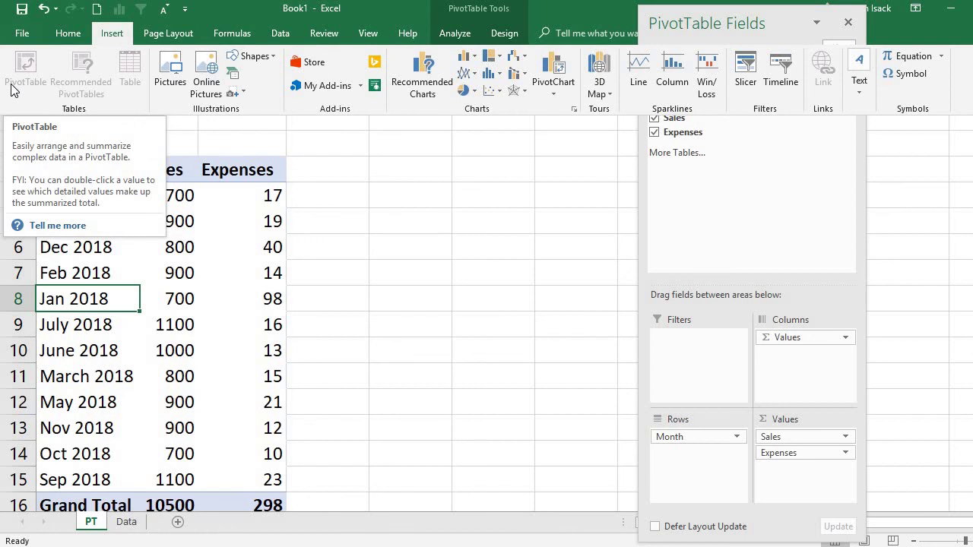
pyautogui.click(280, 33)
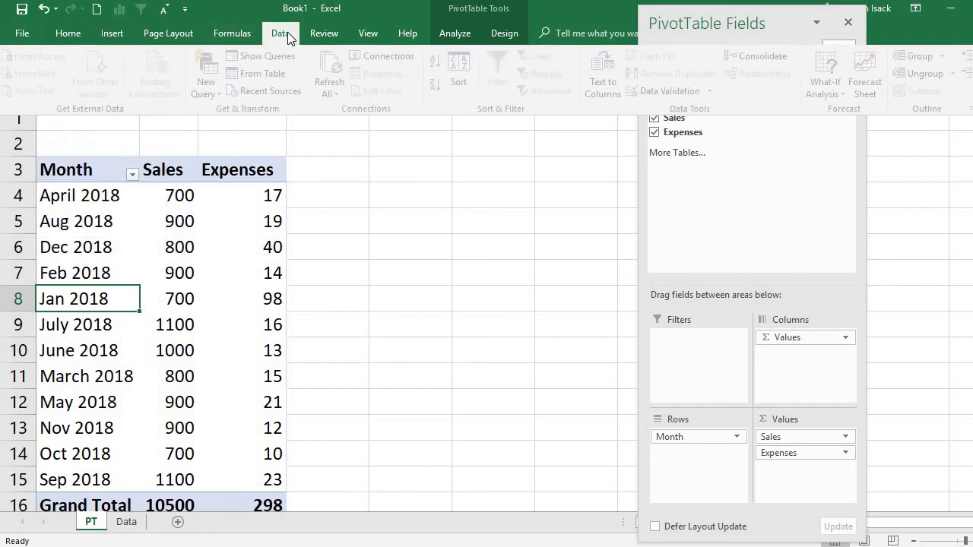